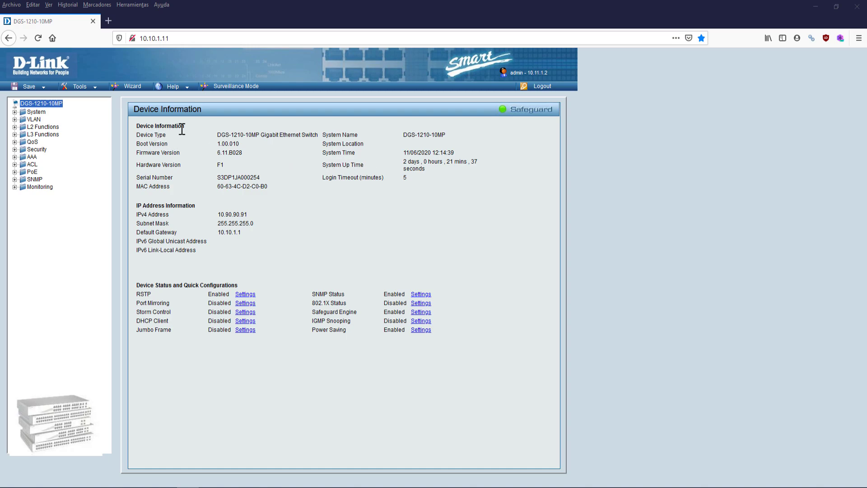
Review the switch's device type, firmware version, IP address information, and device status with quick configurations on the Device Information page
left_click_drag(217, 135, 260, 135)
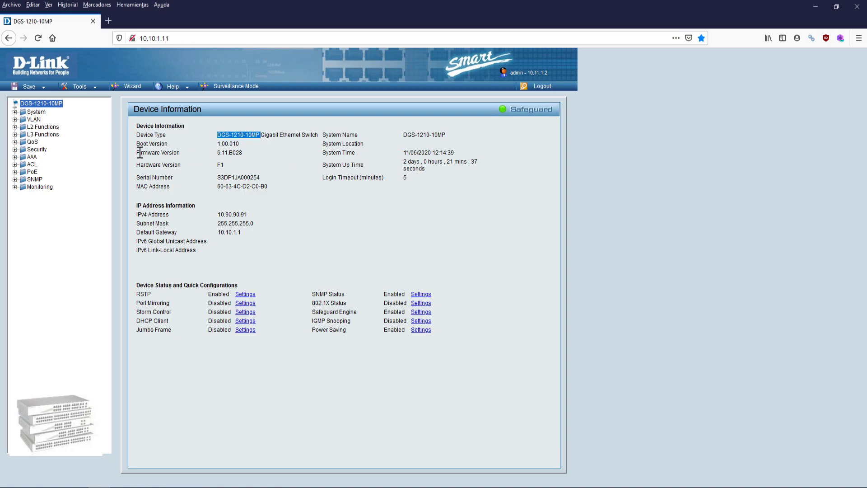
left_click_drag(140, 152, 181, 154)
left_click(229, 171)
left_click_drag(135, 222, 169, 211)
left_click(248, 215)
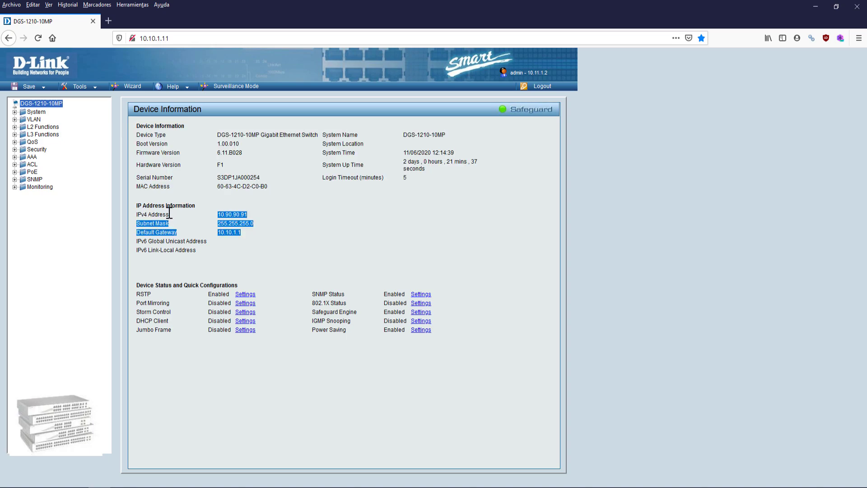
left_click_drag(135, 282, 462, 330)
left_click(463, 332)
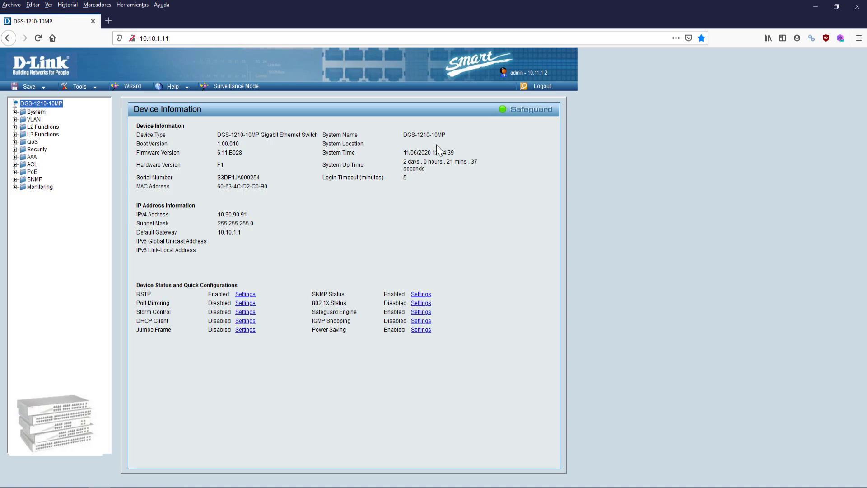
Request an HTTP backup of configuration config_id 1 and cancel the config.bin download
left_click(30, 87)
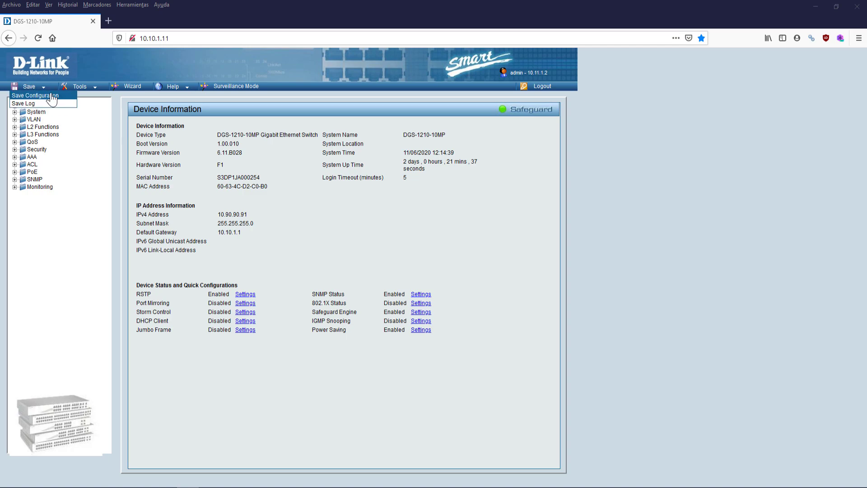
left_click(76, 89)
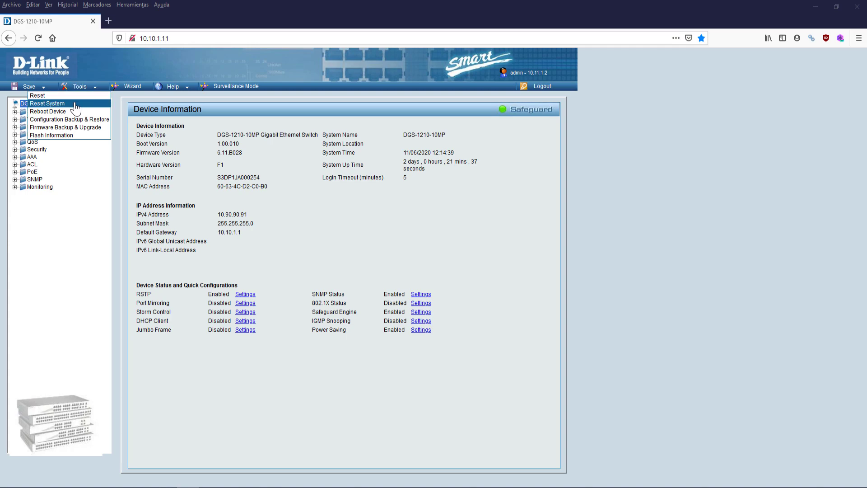
left_click(77, 127)
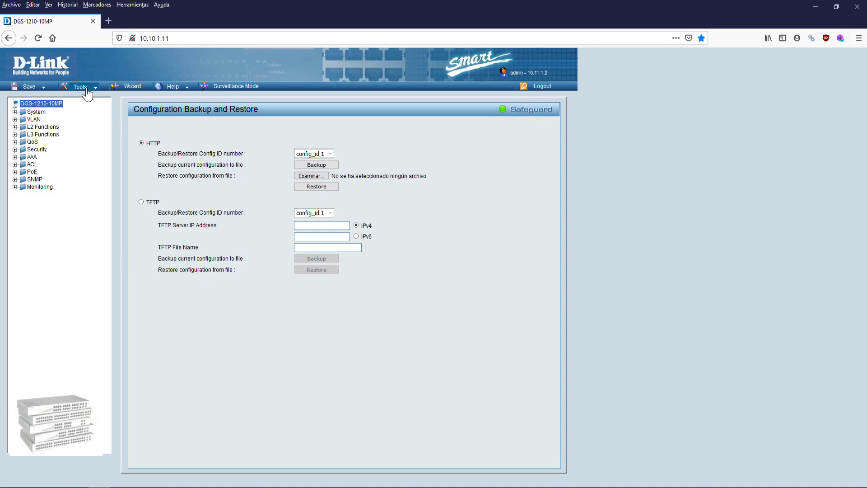
left_click(87, 90)
left_click(317, 165)
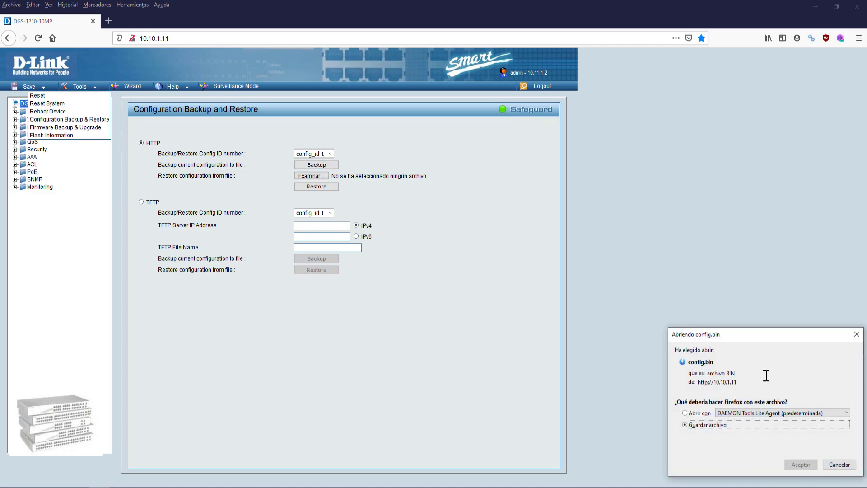
left_click_drag(720, 334, 368, 124)
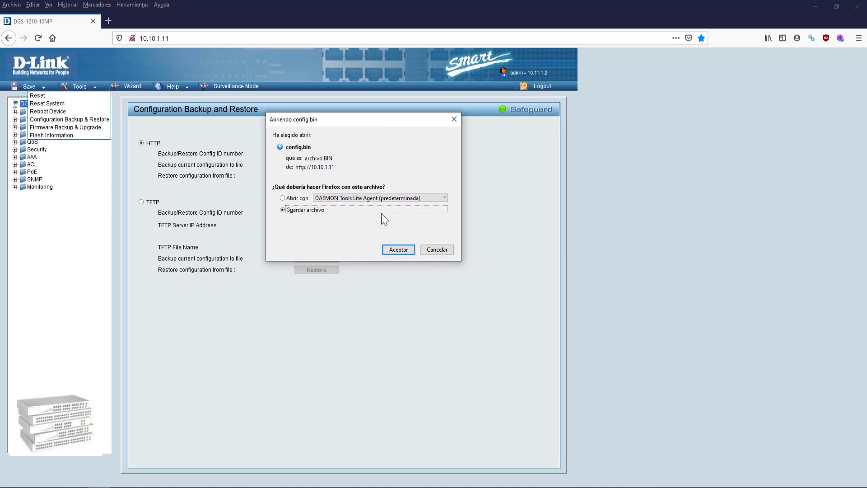
left_click(436, 250)
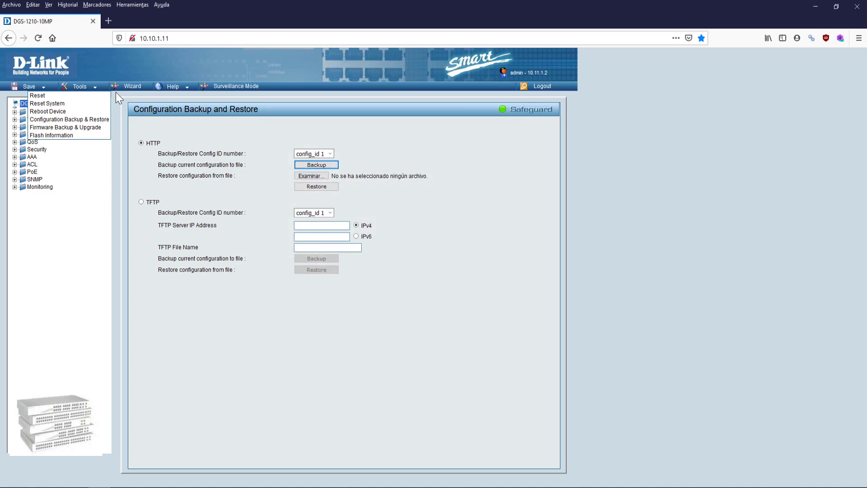
Examine the Firmware Backup and Upgrade options and the switch's Flash Information
left_click(90, 127)
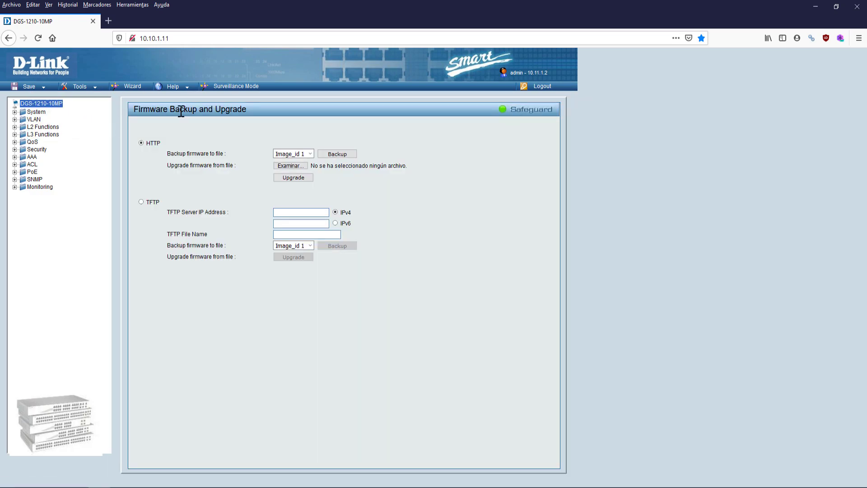
left_click(92, 88)
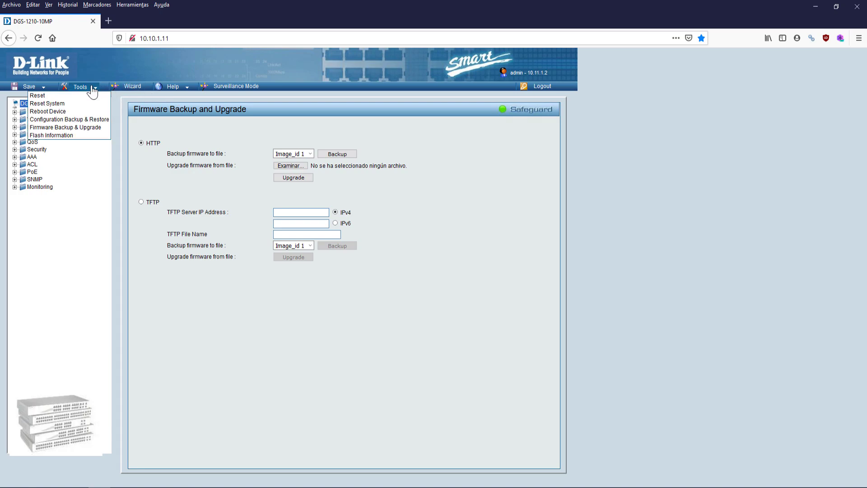
left_click(80, 135)
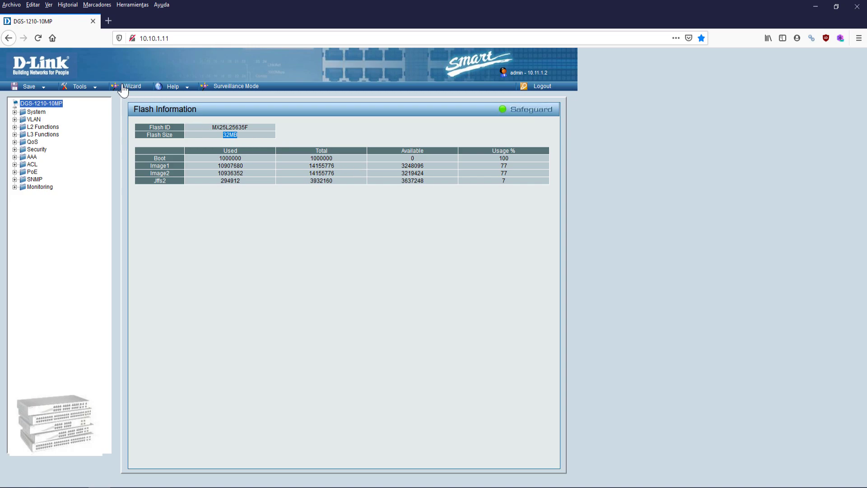
Look at the Smart Wizard's web mode choice, exit the wizard, and read the notice about Surveillance Mode
left_click(132, 89)
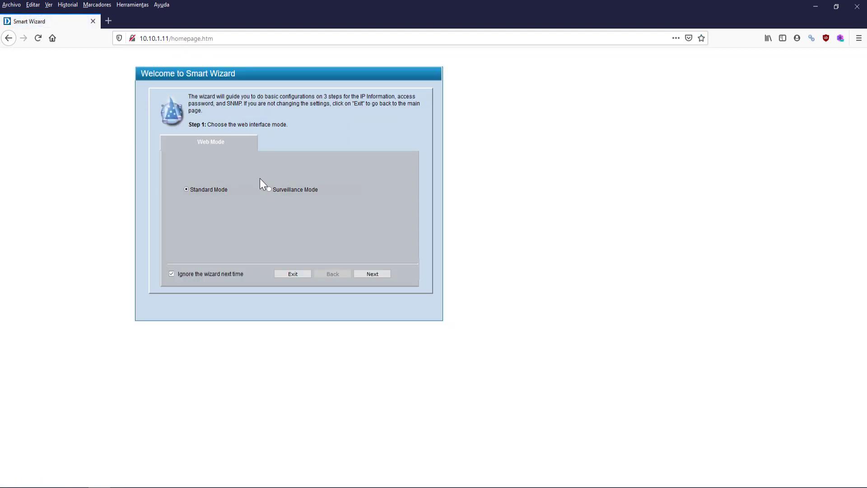
left_click(295, 275)
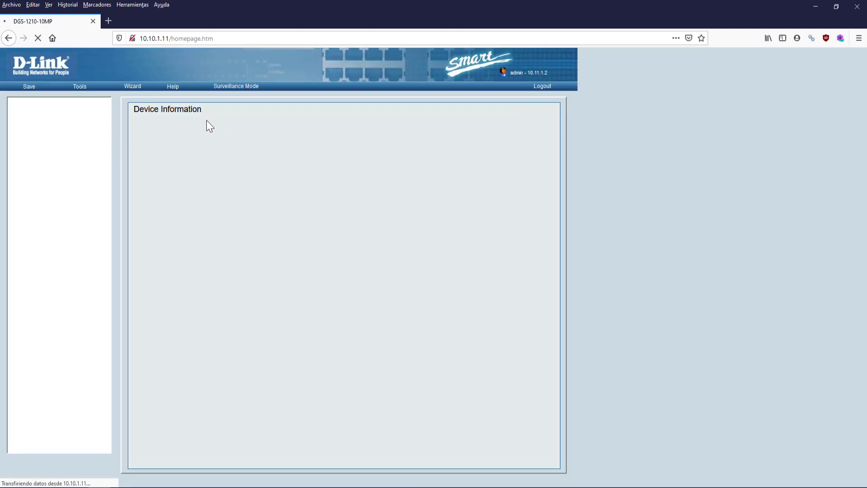
mouse_move(162, 92)
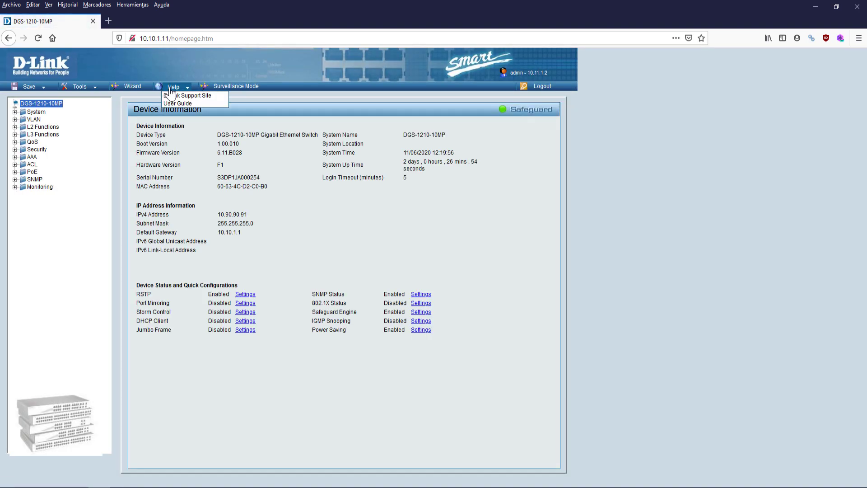
left_click(246, 93)
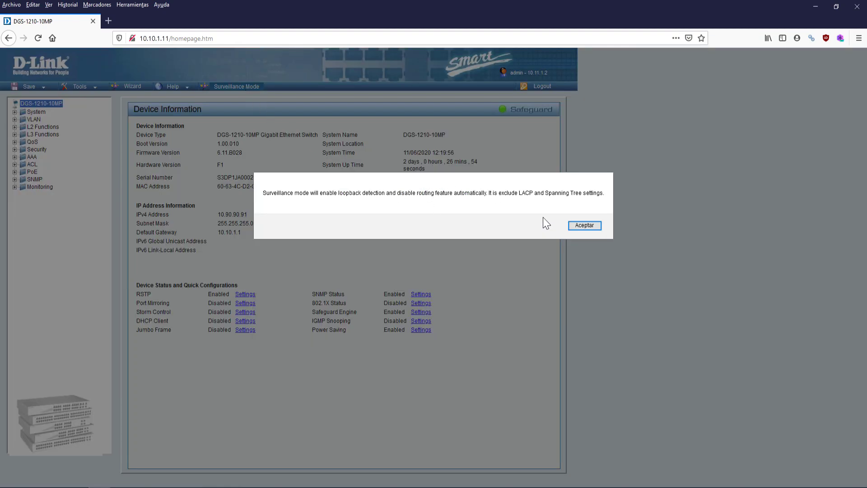
left_click(584, 226)
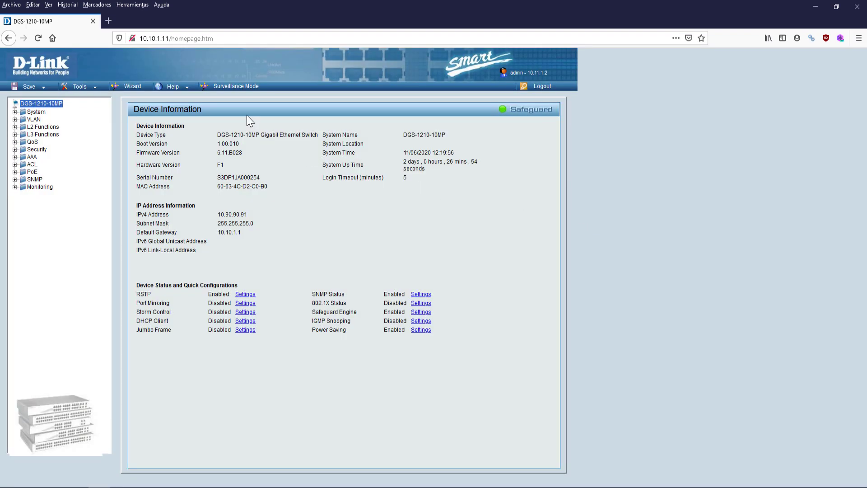
left_click(235, 90)
Inspect the IPv4 address in the System Settings and view the Password Access Control page
left_click(36, 112)
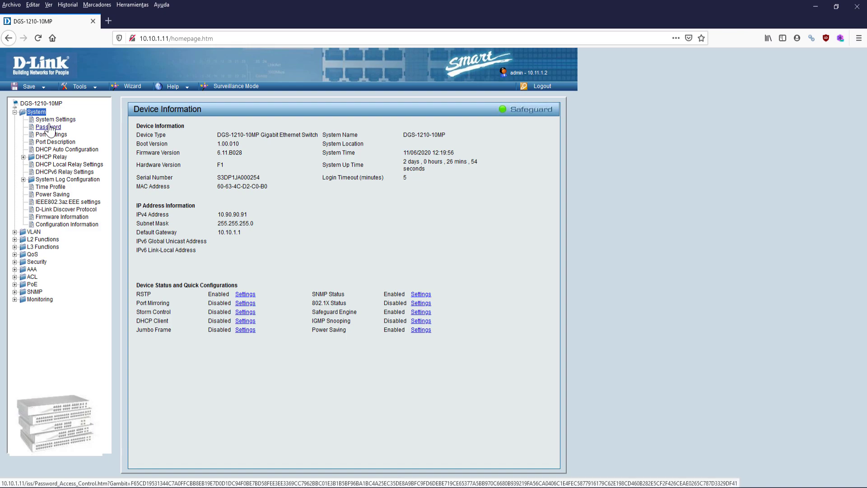
left_click(52, 120)
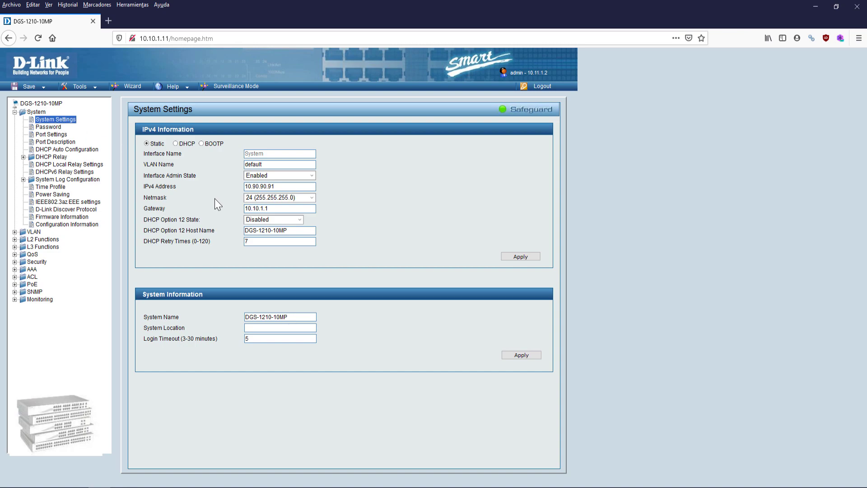
left_click_drag(277, 186, 232, 189)
left_click(224, 191)
left_click(48, 127)
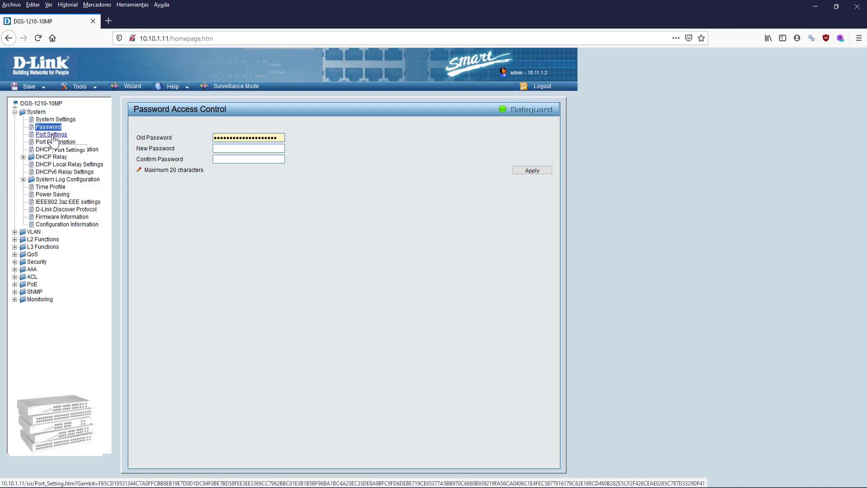
Examine the link status, speed and flow control of the ports in Port Settings, and view their port descriptions
left_click(51, 134)
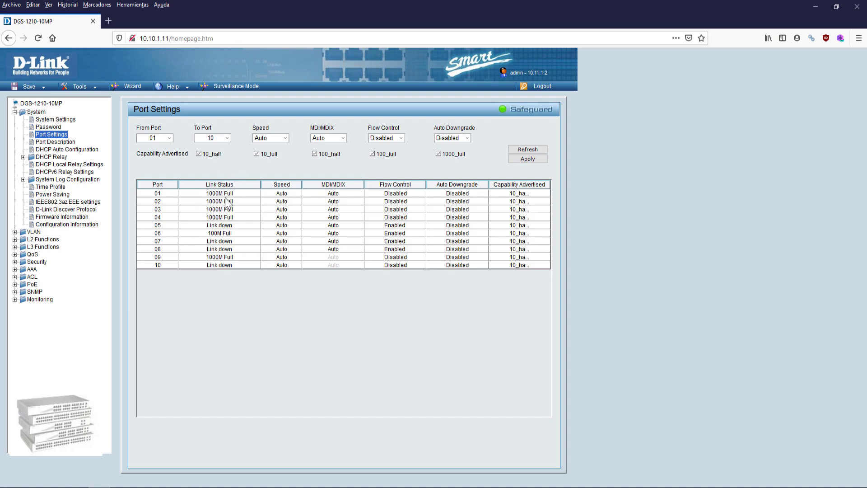
left_click_drag(248, 193, 531, 264)
left_click(489, 277)
left_click_drag(153, 193, 541, 222)
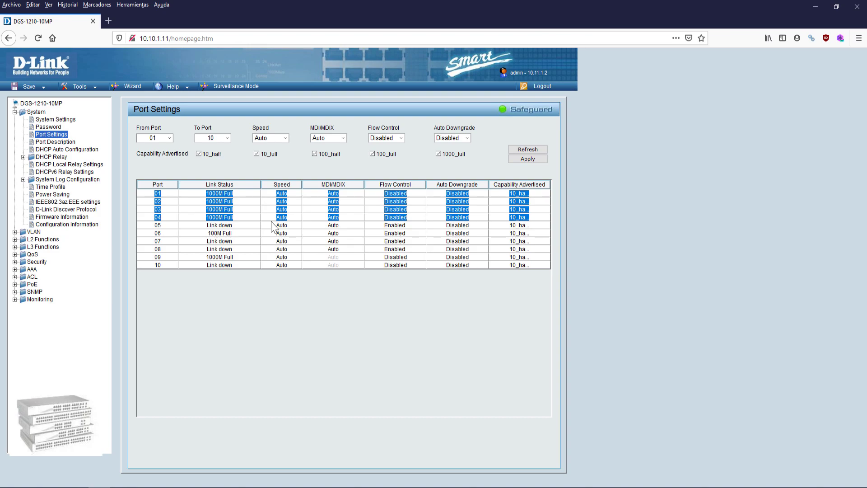
left_click(55, 142)
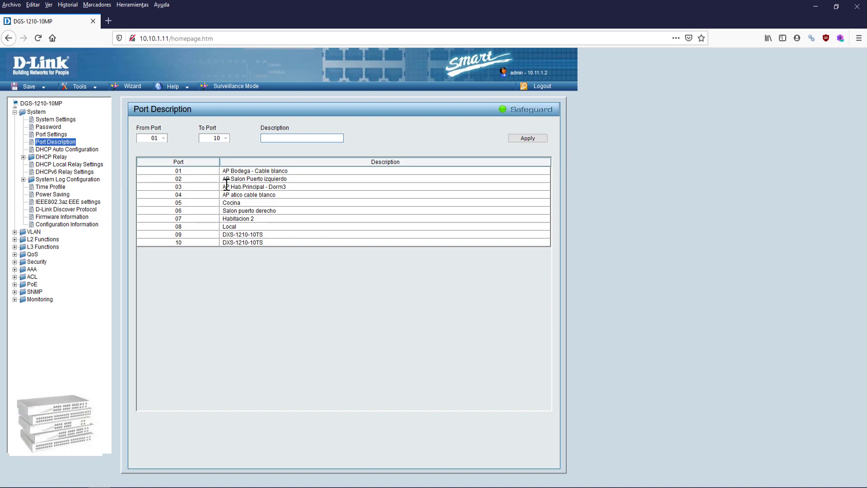
Review the DHCP Auto Configuration, DHCP Relay Global Settings and DHCPv6 Relay Settings
left_click(88, 151)
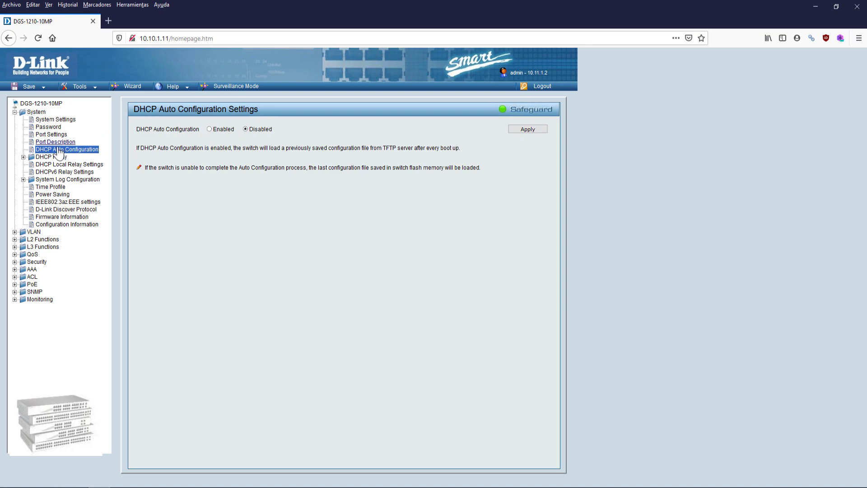
left_click(28, 157)
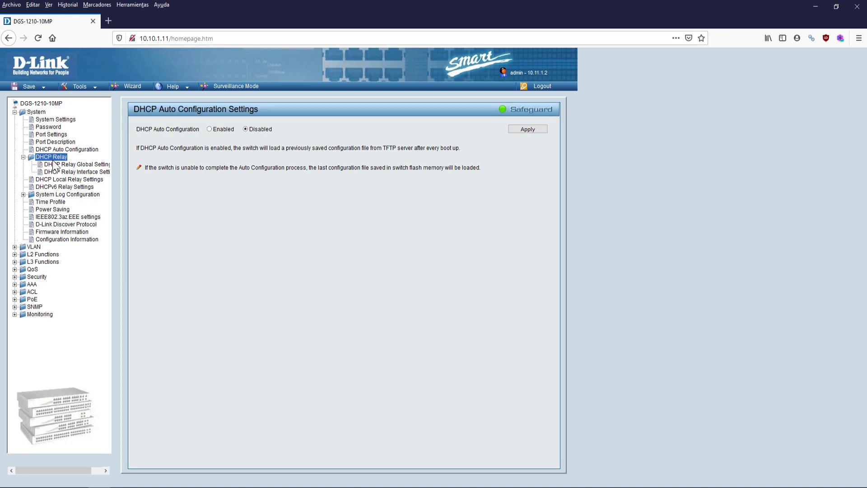
left_click(62, 166)
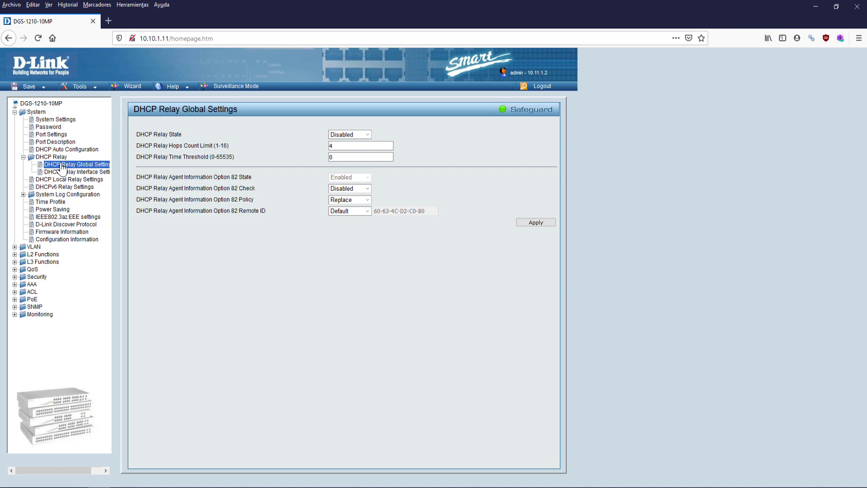
left_click(65, 186)
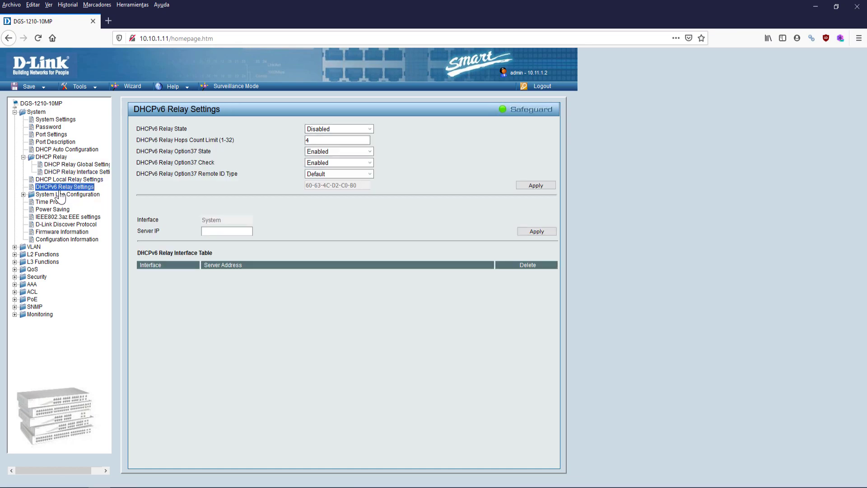
Review the System Log Settings and the SysLog Host server settings
left_click(25, 195)
left_click(60, 203)
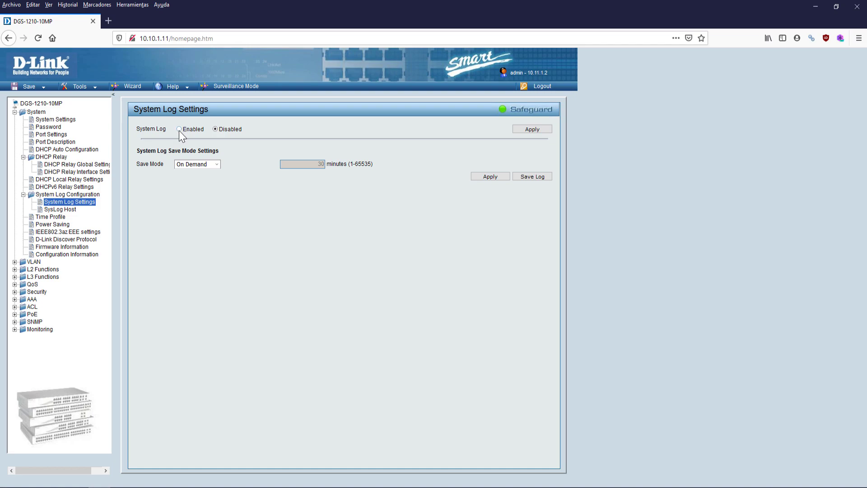
left_click(71, 210)
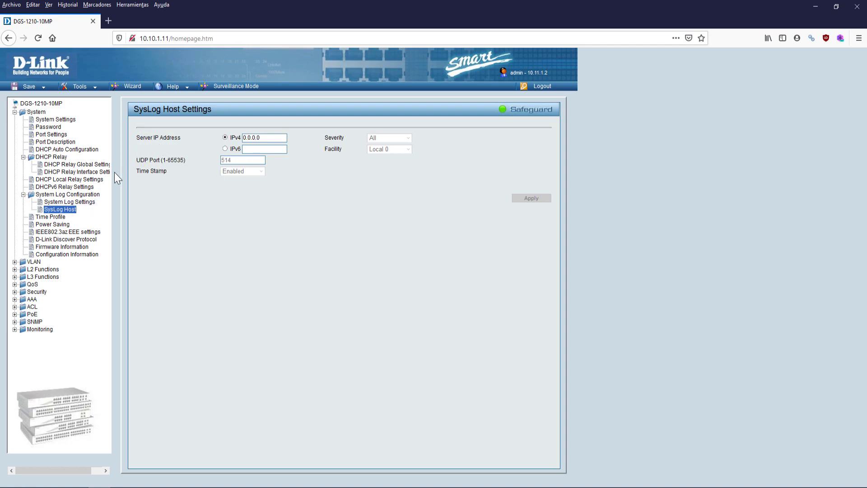
Review the Time Profile, Power Saving, IEEE802.3az EEE and D-Link Discover Protocol settings
left_click(54, 217)
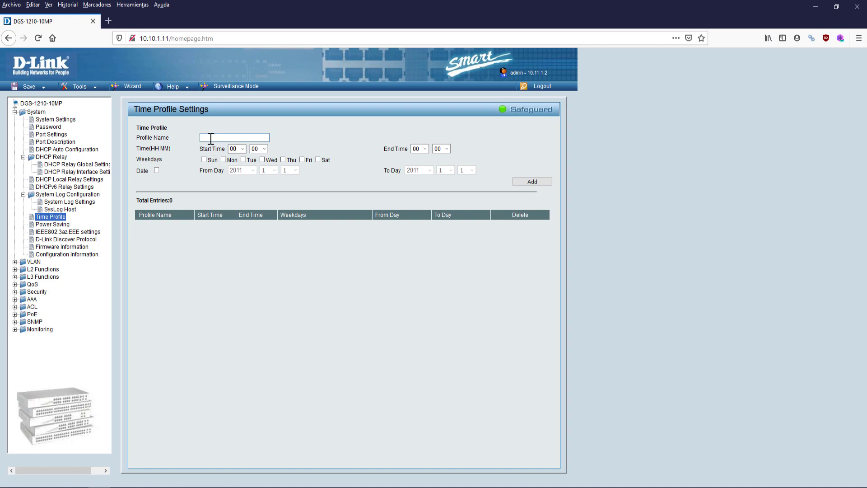
left_click(64, 225)
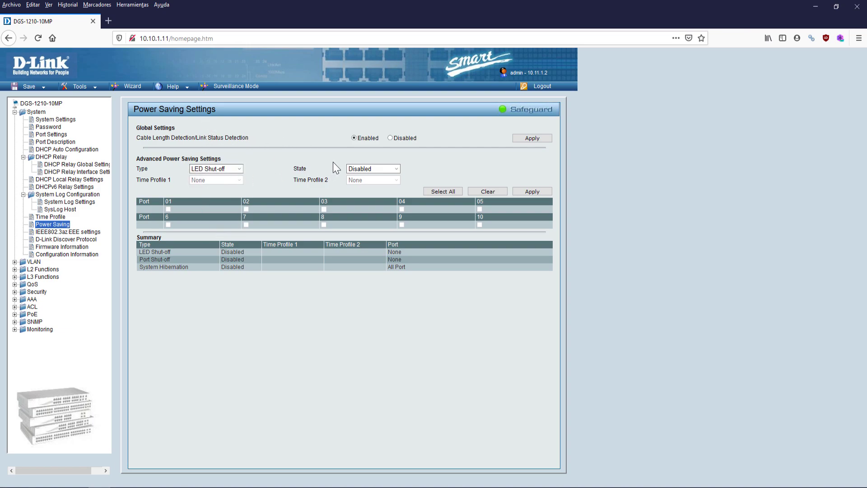
left_click(86, 232)
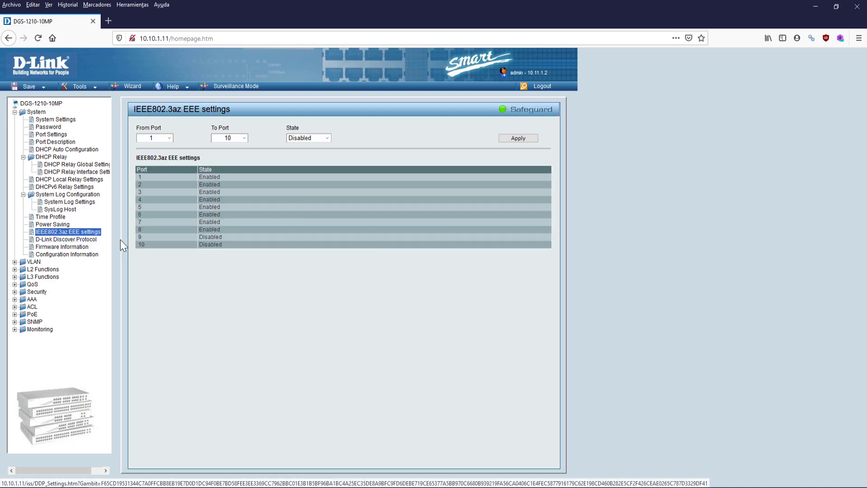
left_click(71, 242)
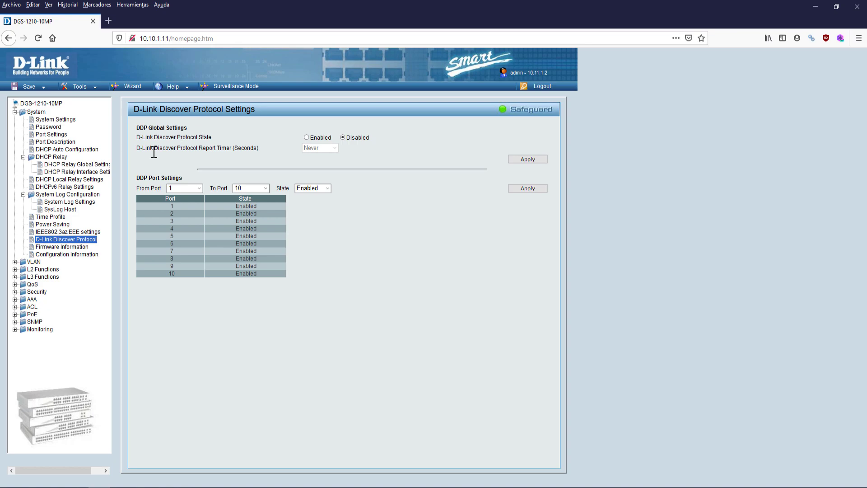
Examine the boot image details in Firmware Information and the boot configuration in Configuration Information
left_click(72, 247)
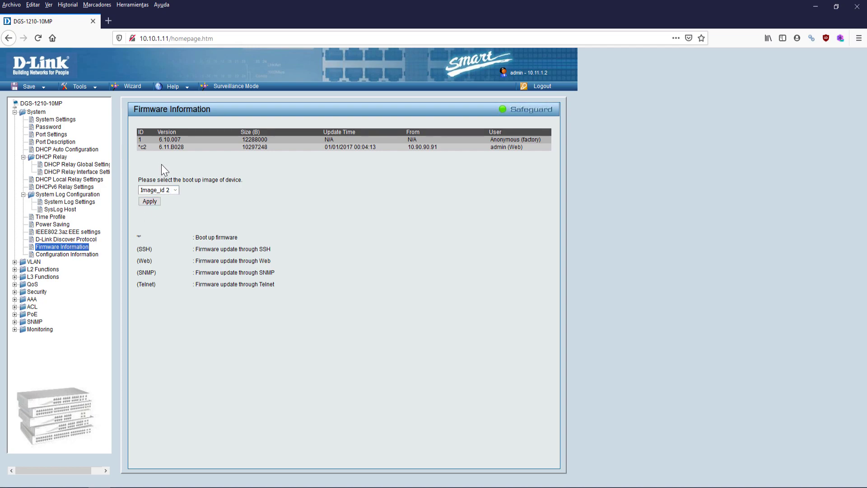
left_click_drag(161, 148, 523, 150)
left_click(524, 150)
left_click(75, 256)
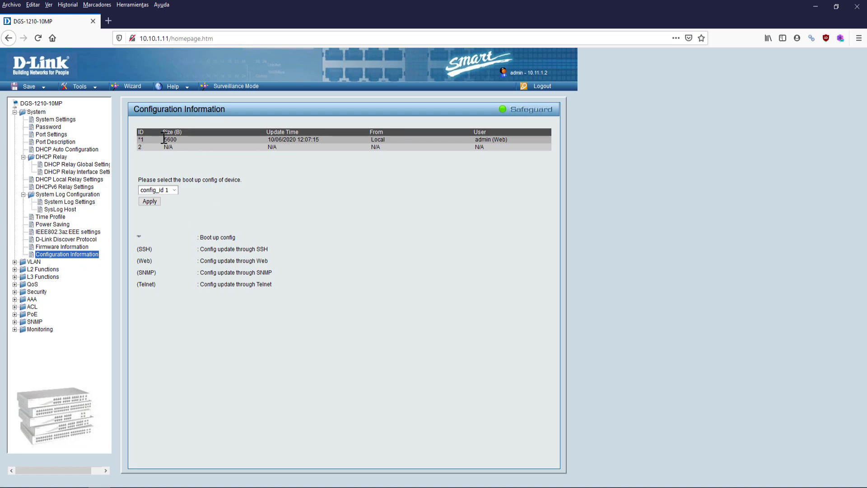
Check the boot-up configuration choices by selecting config_id 2 and restoring config_id 1, without applying
left_click(165, 190)
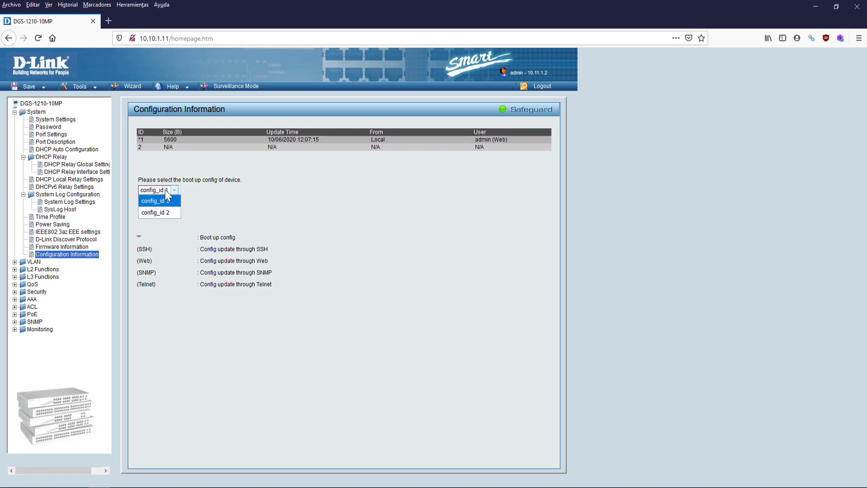
left_click(171, 211)
left_click(171, 191)
left_click(172, 200)
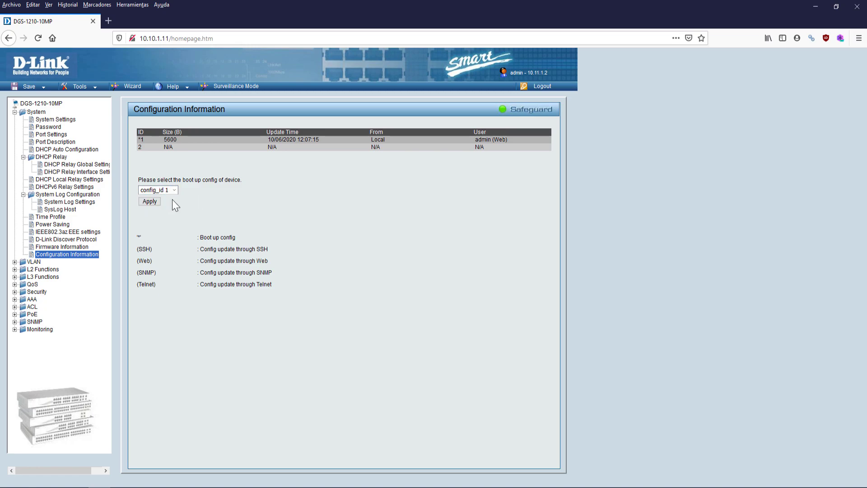
Open the 802.1Q VLAN settings and set Asymmetric VLAN to Disabled
left_click(15, 112)
left_click(33, 119)
left_click(50, 128)
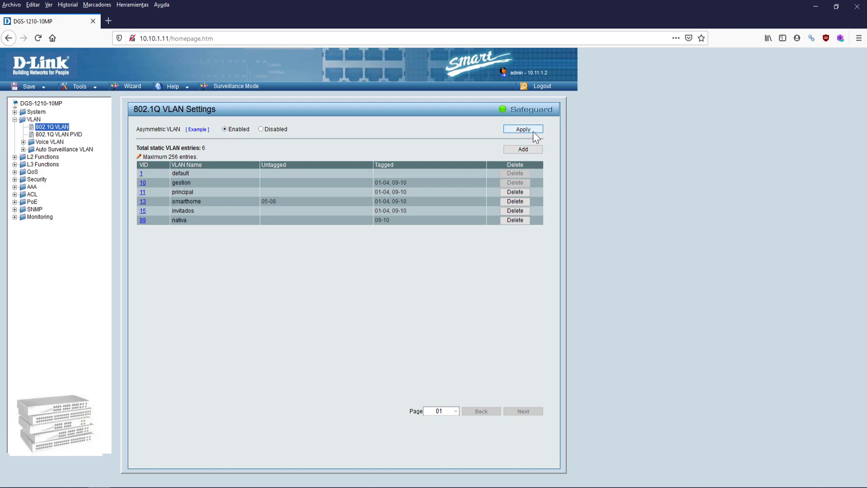
left_click(261, 129)
Examine the port membership of the gestion VLAN and the tagged ports of the other VLANs in the 802.1Q list
left_click(142, 183)
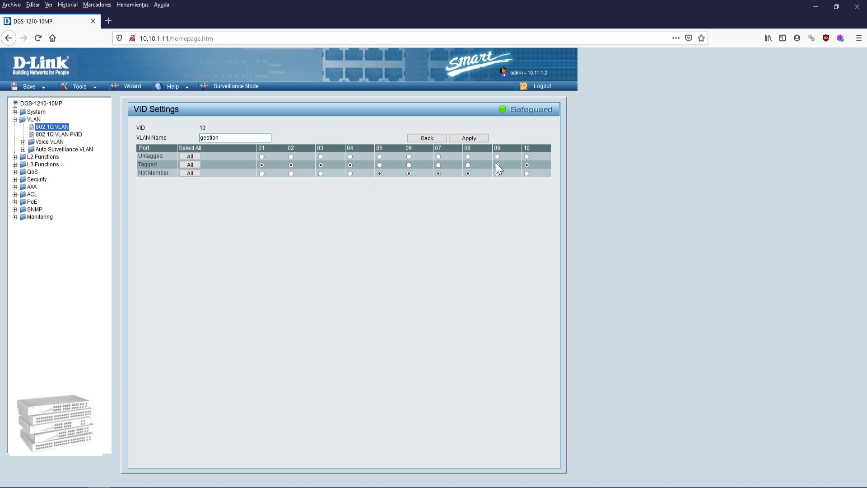
left_click(62, 128)
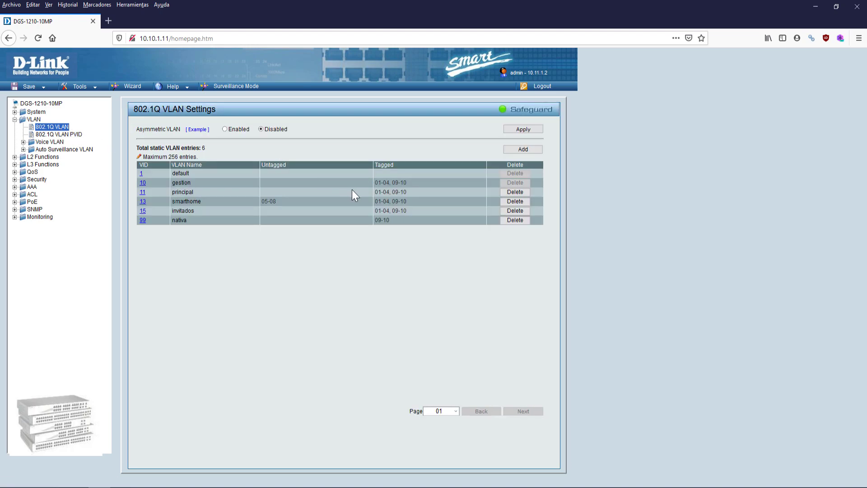
left_click_drag(379, 182, 394, 204)
left_click(395, 217)
left_click_drag(392, 183, 406, 183)
left_click(393, 192)
left_click_drag(392, 192, 405, 214)
Compare the PVIDs of ports 05 to 08 with the untagged ports of the smarthome VLAN
left_click(63, 135)
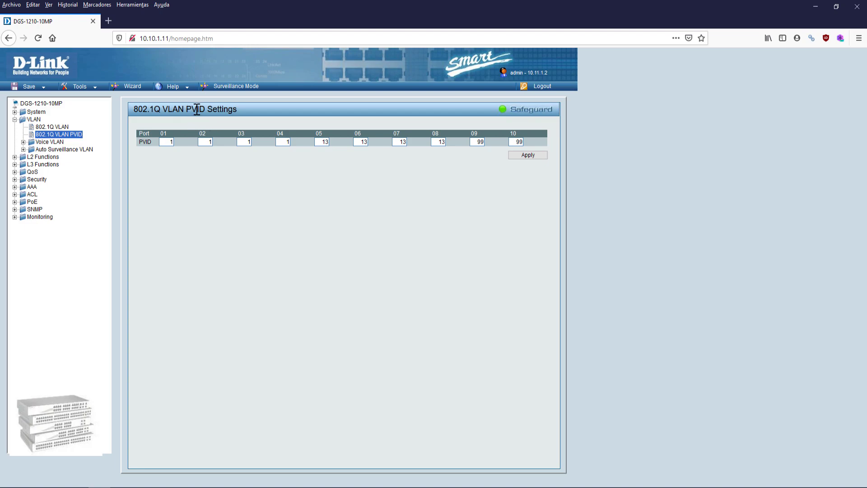
left_click_drag(318, 143, 334, 148)
left_click_drag(437, 143, 447, 143)
left_click(52, 127)
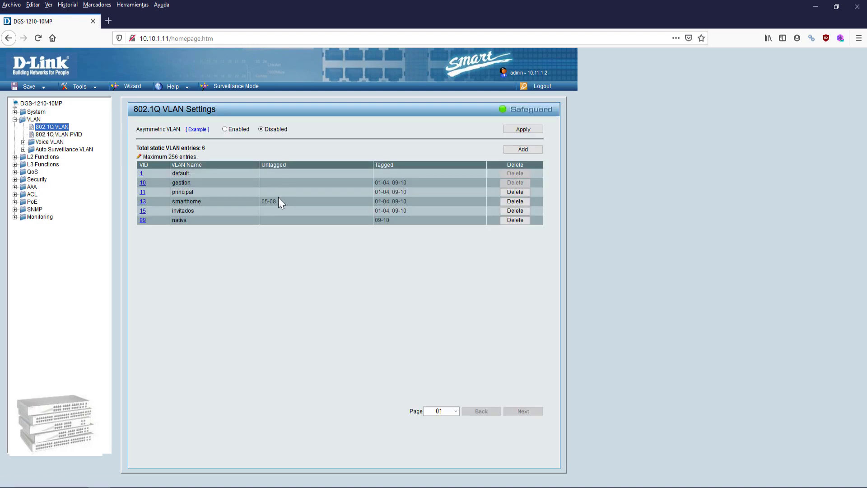
double_click(272, 202)
left_click_drag(173, 202, 212, 203)
Review the Voice VLAN Global Settings, Voice VLAN Port Settings and Voice Device List
left_click(56, 141)
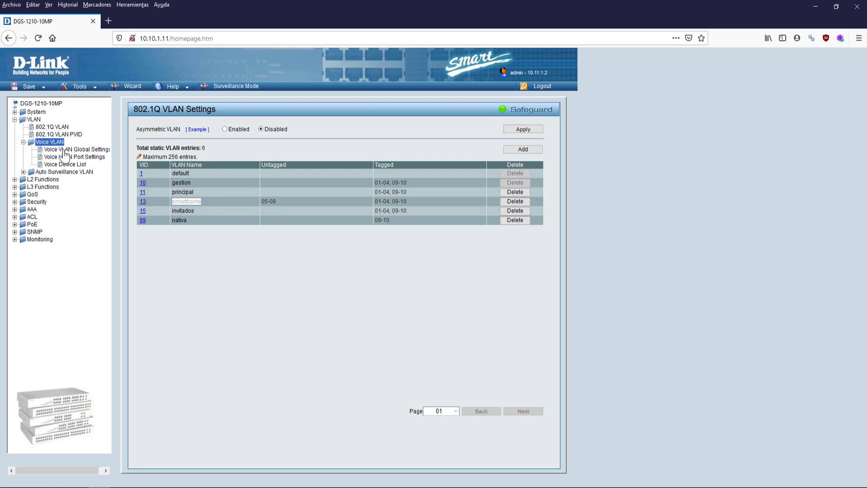
left_click(64, 150)
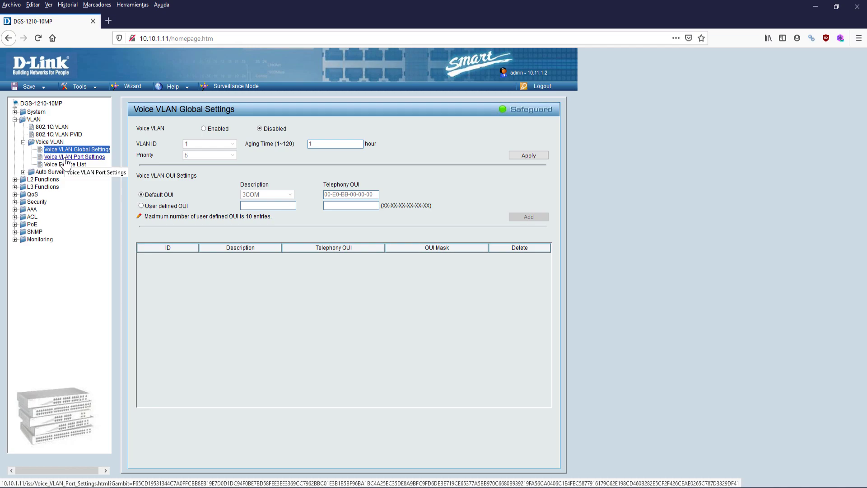
left_click(66, 158)
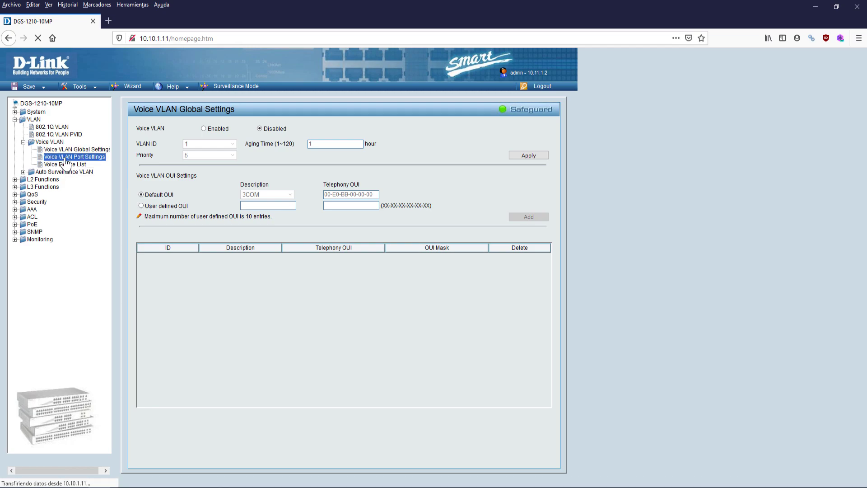
left_click(67, 164)
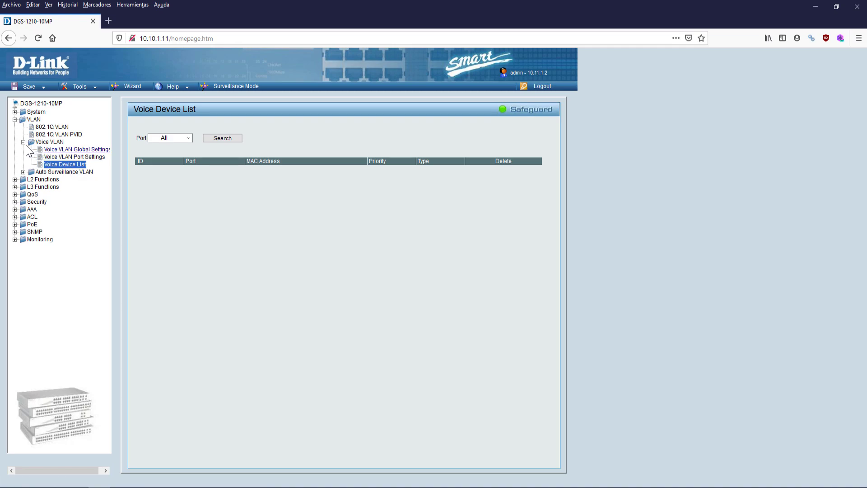
left_click(23, 142)
Review the Auto Surveillance Properties, MAC Settings and Surveillance Device, and ONVIF IPC Information
left_click(23, 149)
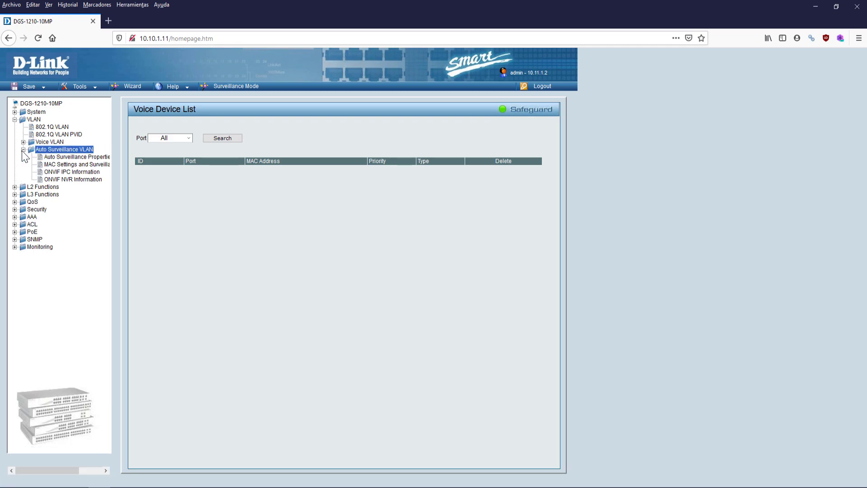
left_click(68, 157)
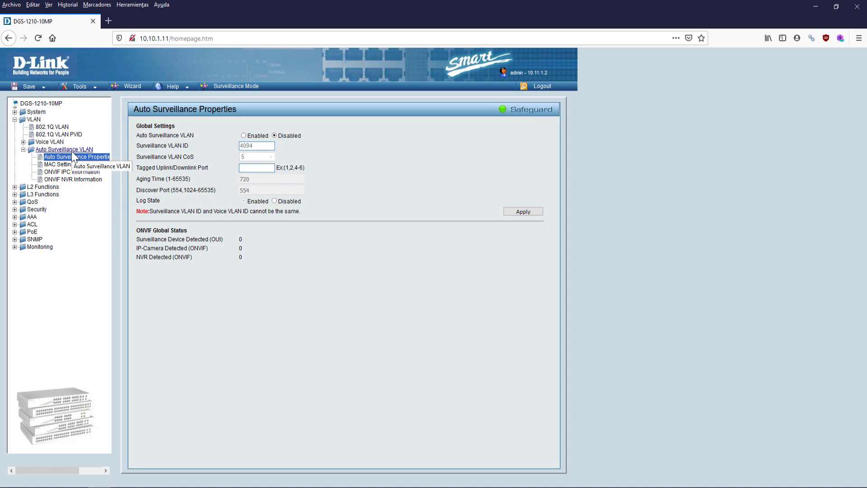
left_click(75, 164)
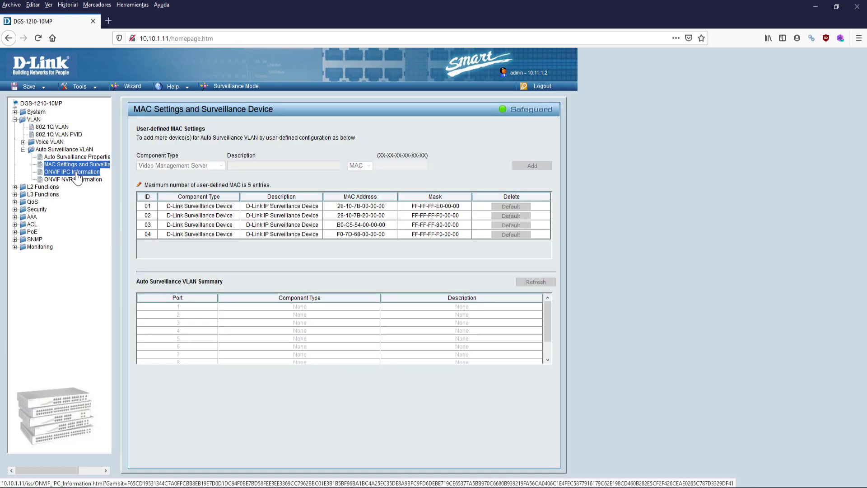
left_click(77, 173)
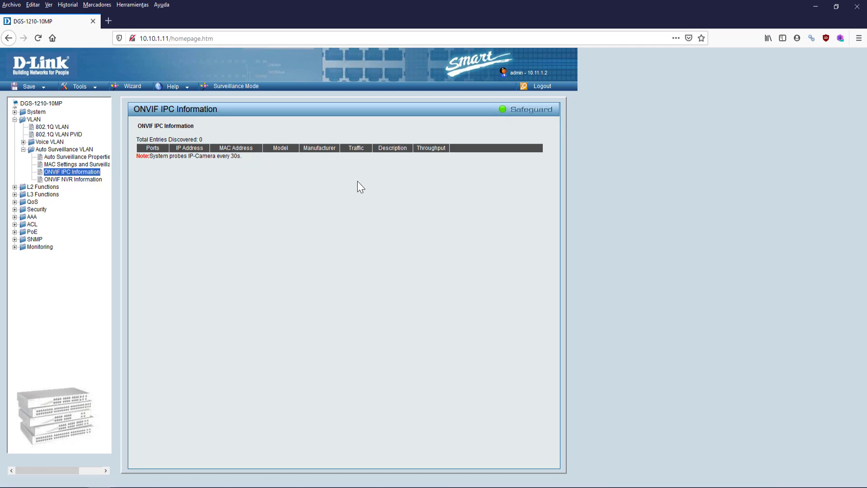
left_click(23, 149)
Review the Jumbo Frame, Port Mirroring and Loopback Detection settings, including the TX/RX sniffer mode
left_click(43, 157)
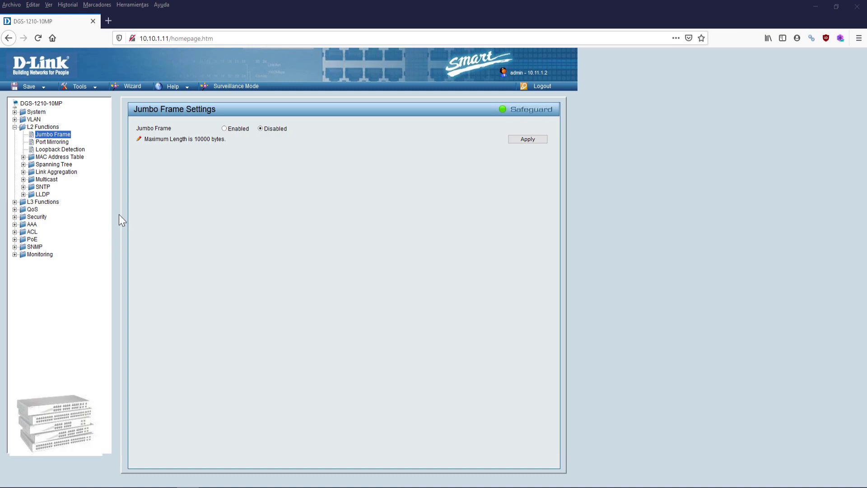
left_click(62, 143)
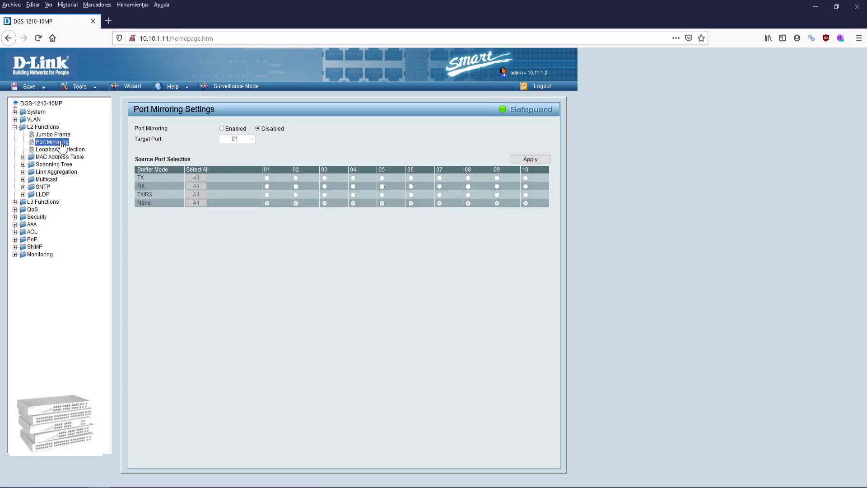
left_click_drag(136, 194, 145, 195)
left_click(355, 227)
left_click(65, 150)
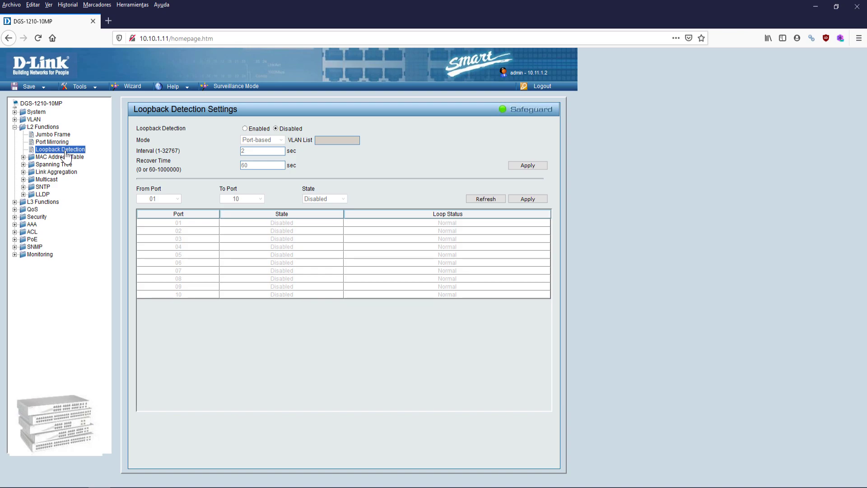
Examine the Static MAC Settings with their entry limit, and the MAC addresses and VIDs in the Dynamic Forwarding Table
left_click(66, 157)
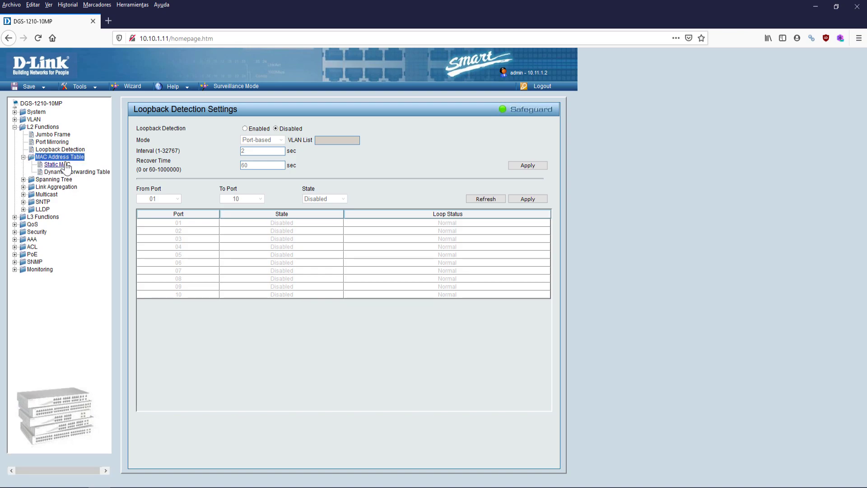
left_click(65, 165)
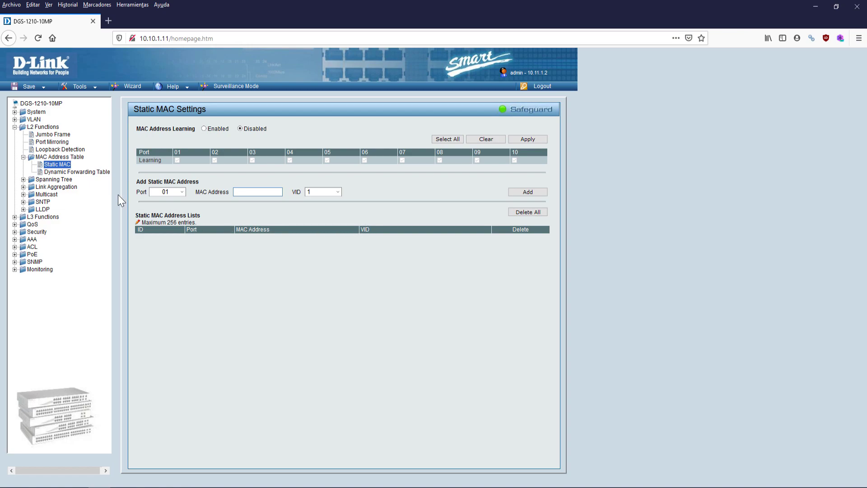
left_click(78, 174)
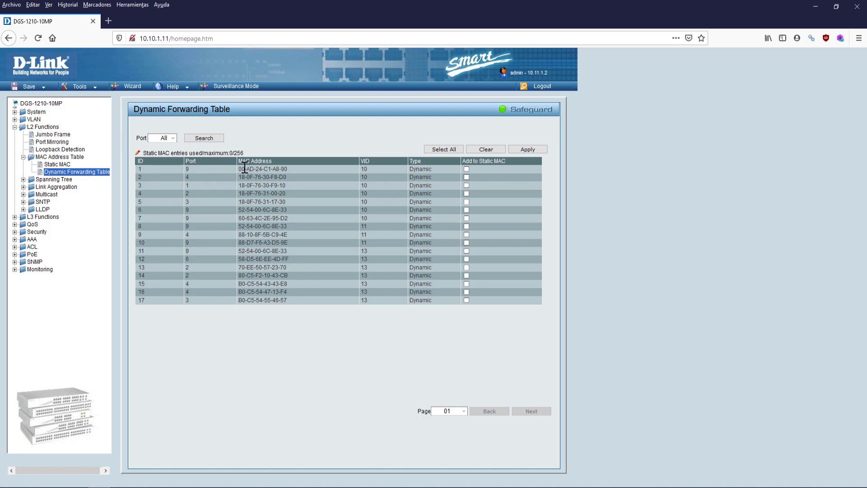
left_click_drag(244, 171, 333, 198)
left_click(273, 193)
left_click_drag(363, 165, 373, 216)
left_click(381, 330)
left_click(57, 164)
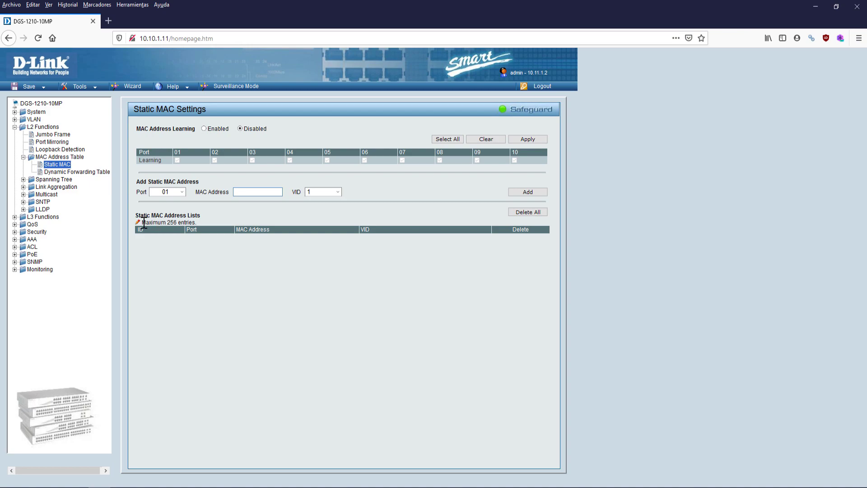
left_click_drag(149, 222, 199, 221)
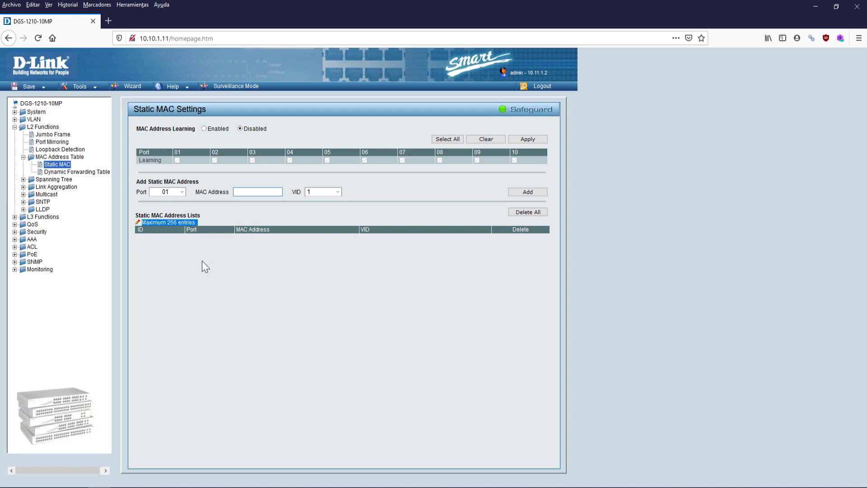
left_click(23, 158)
Review the STP Bridge Global Settings, trying STP as the STP version and reselecting RSTP
left_click(23, 164)
left_click(66, 174)
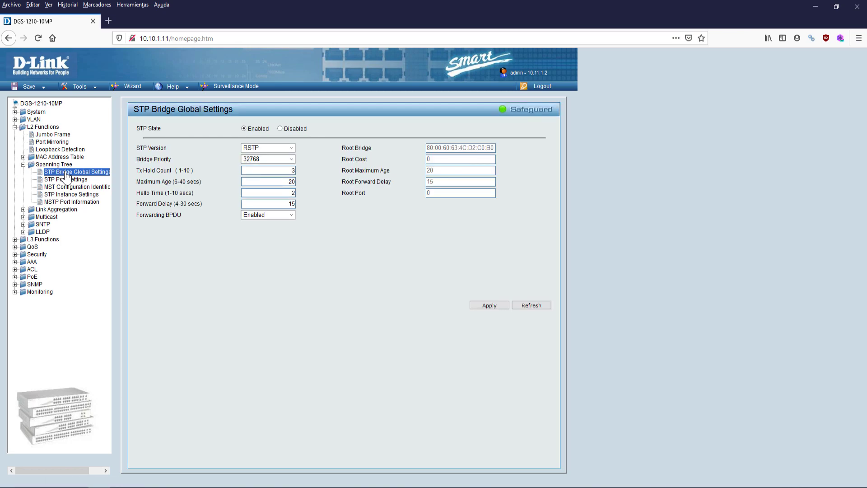
left_click(278, 146)
left_click(271, 160)
left_click(291, 148)
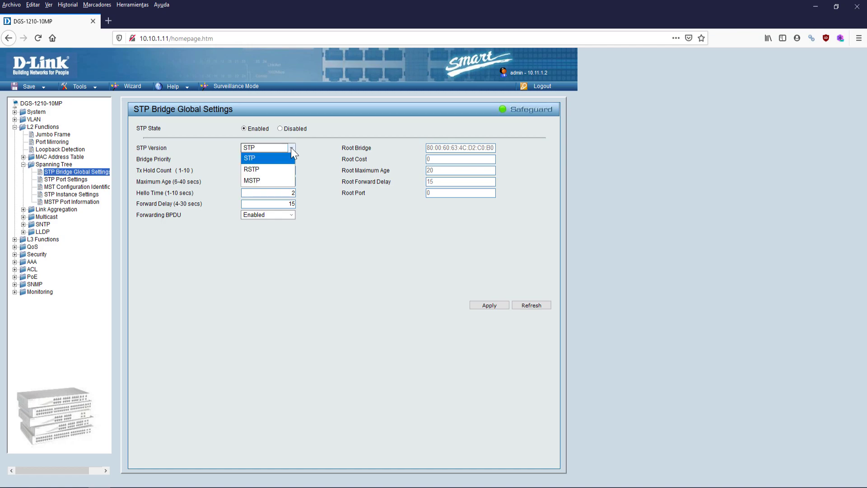
left_click(277, 170)
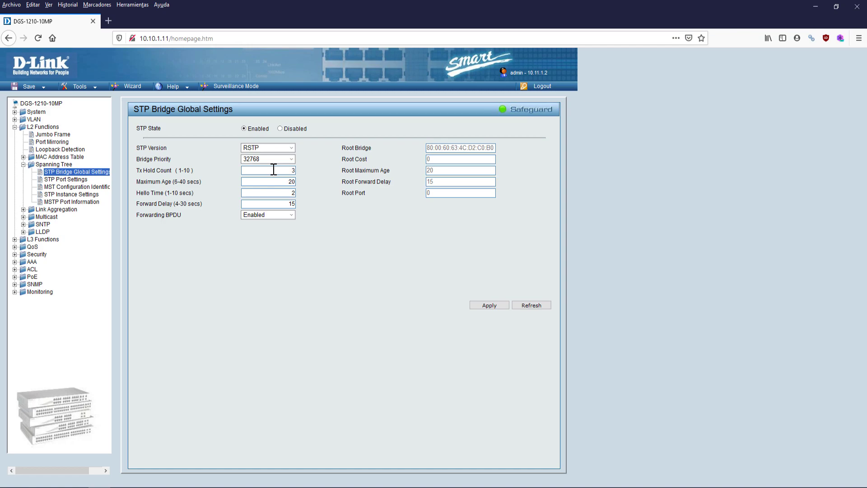
Try MSTP as the STP version, reselect RSTP and review the MST Configuration Identification settings
left_click(289, 148)
left_click(275, 180)
left_click(259, 148)
left_click(285, 166)
left_click(77, 186)
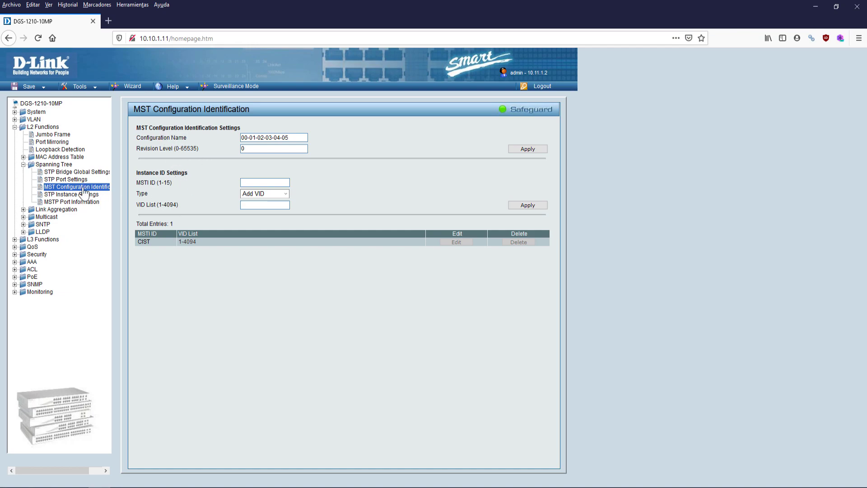
left_click(23, 165)
Review the Port Trunking settings, checking the link aggregation types, the group numbers and the port limits per group
left_click(23, 172)
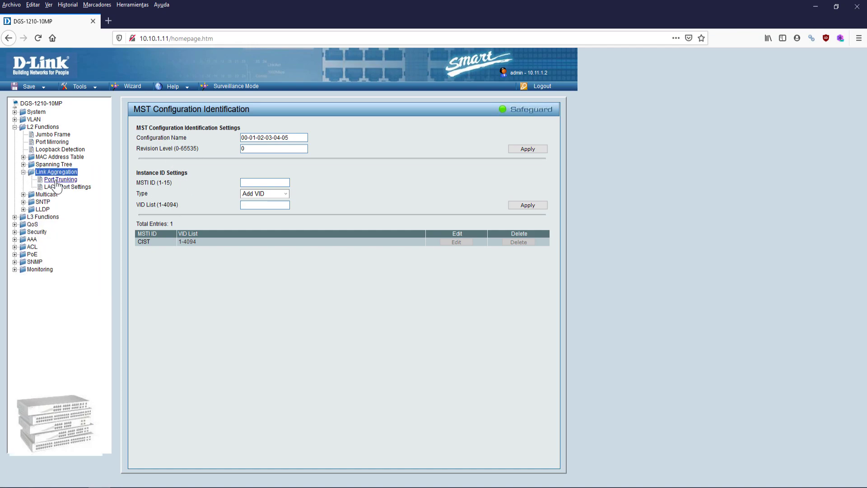
left_click(63, 180)
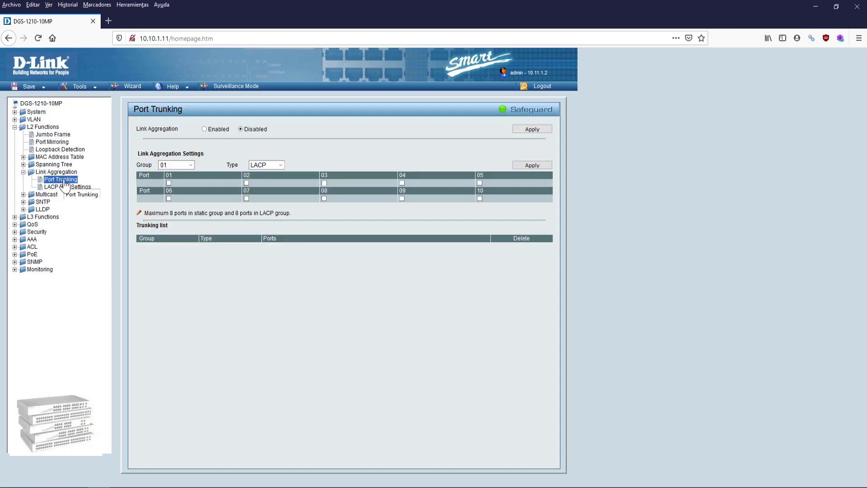
left_click(266, 165)
left_click(182, 166)
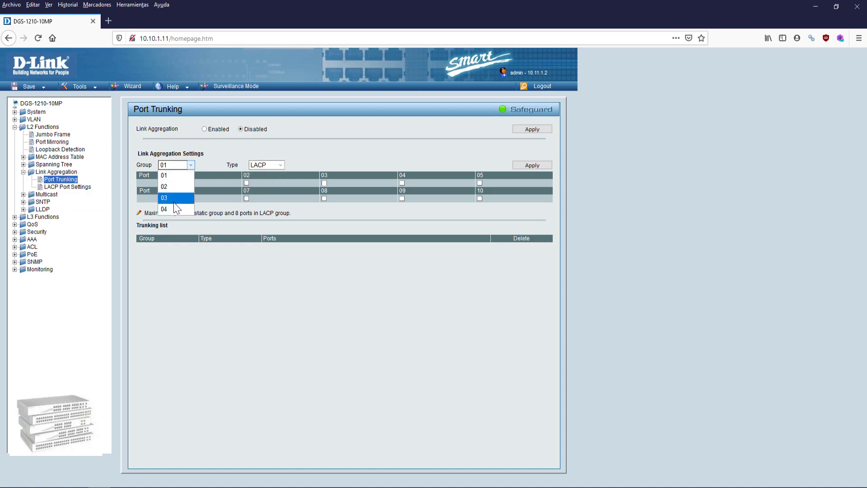
left_click(237, 214)
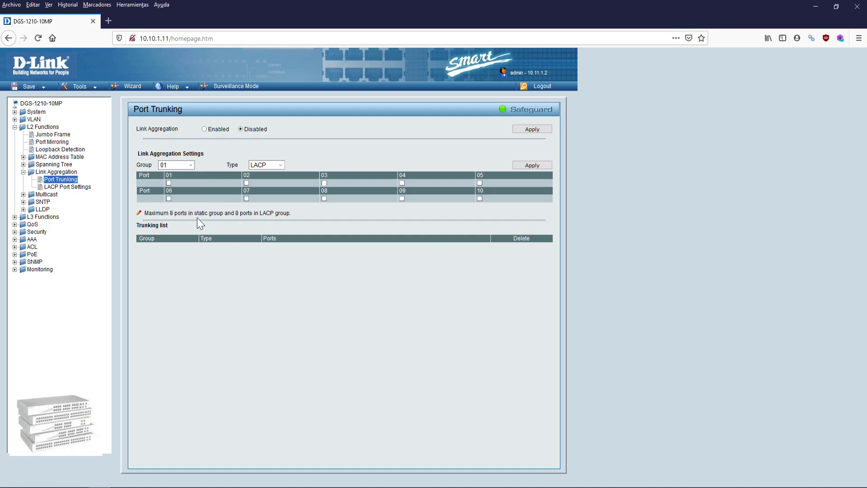
left_click_drag(167, 214, 272, 215)
left_click(272, 215)
Review the LACP Port Settings, choosing Active as the activity and comparing the Long (90 sec) and Short (3 sec) timeouts
left_click(79, 187)
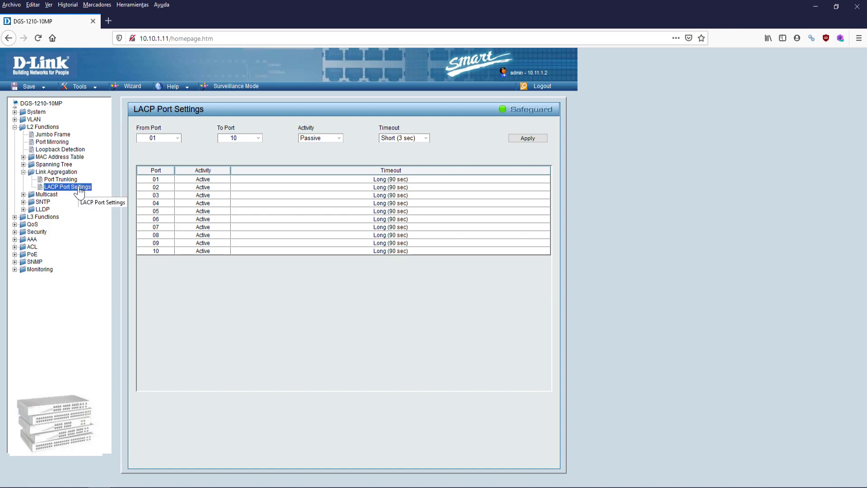
left_click(327, 137)
left_click(311, 149)
left_click(383, 139)
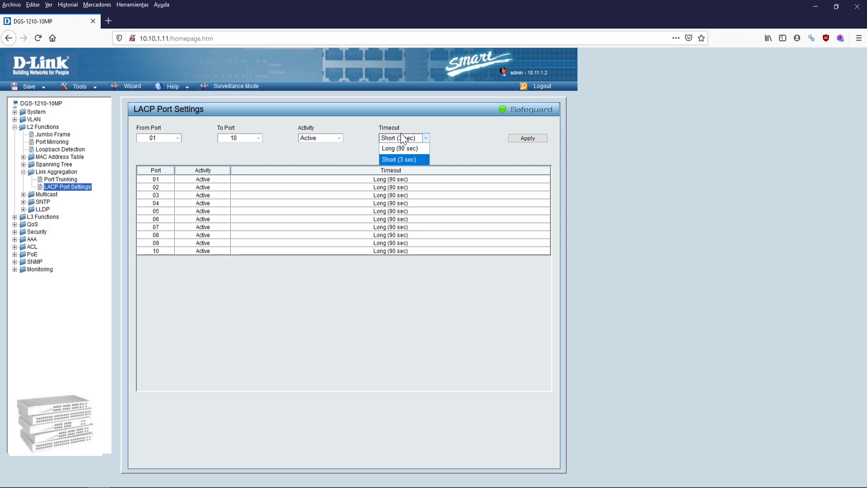
left_click(381, 129)
double_click(387, 127)
left_click(408, 159)
left_click_drag(381, 176, 415, 266)
left_click(415, 262)
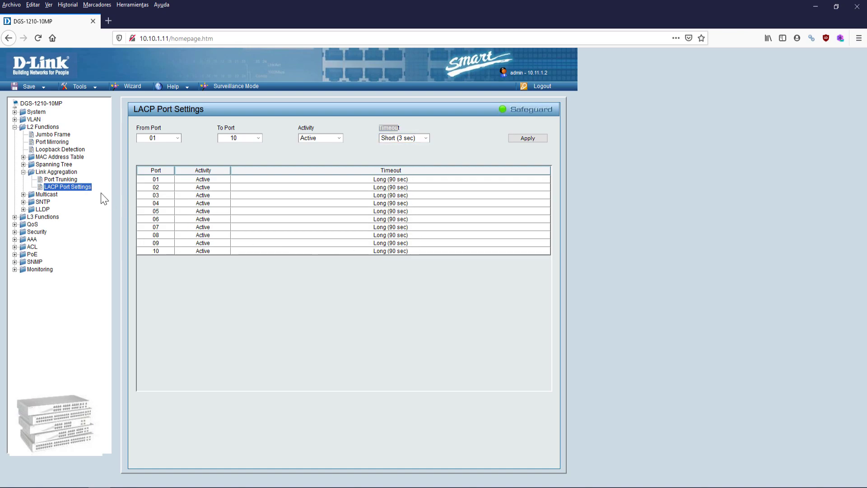
Review the IGMP Snooping global and VLAN settings in the Multicast section
double_click(23, 172)
left_click_drag(23, 172, 23, 180)
left_click(23, 180)
left_click(61, 187)
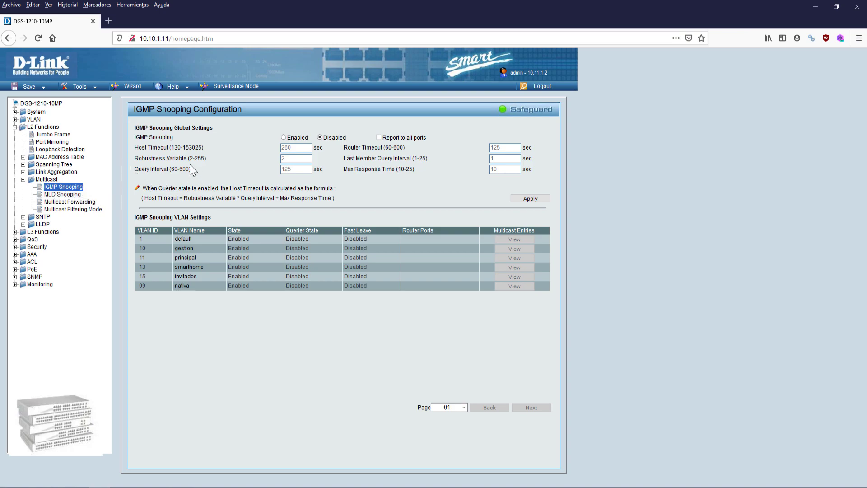
Review the MLD Snooping, Multicast Forwarding and Multicast Filtering Mode pages in the Multicast section
left_click(68, 195)
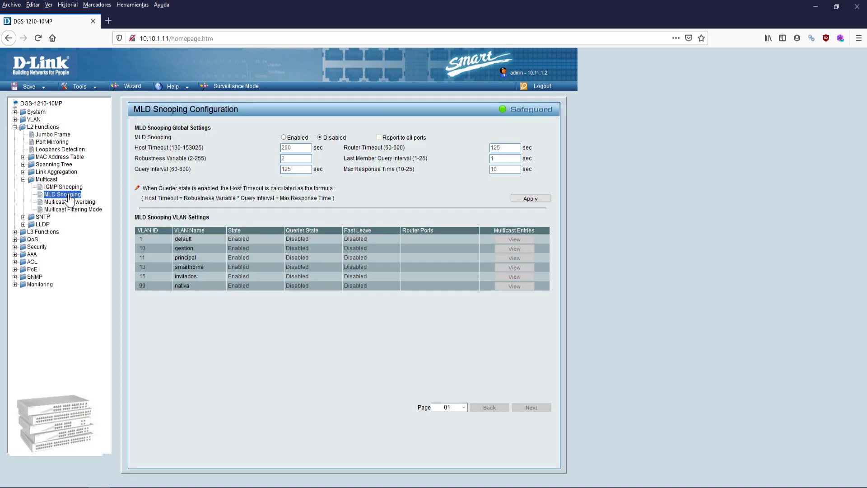
left_click(70, 202)
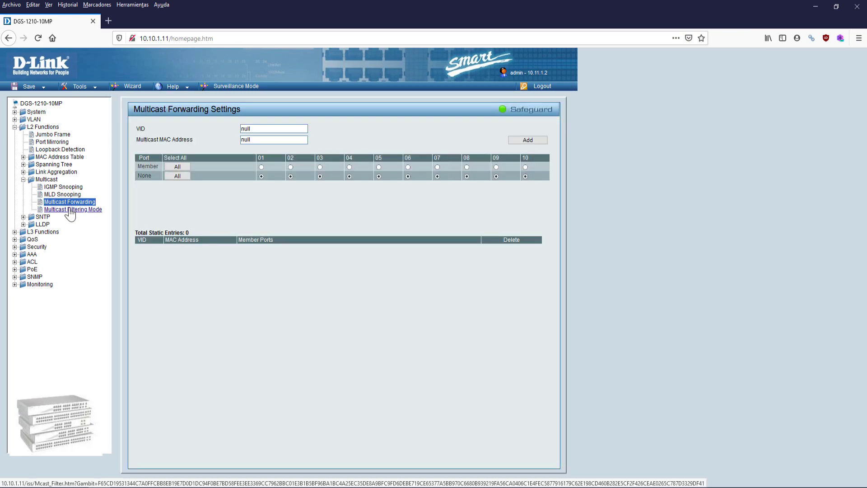
left_click(72, 210)
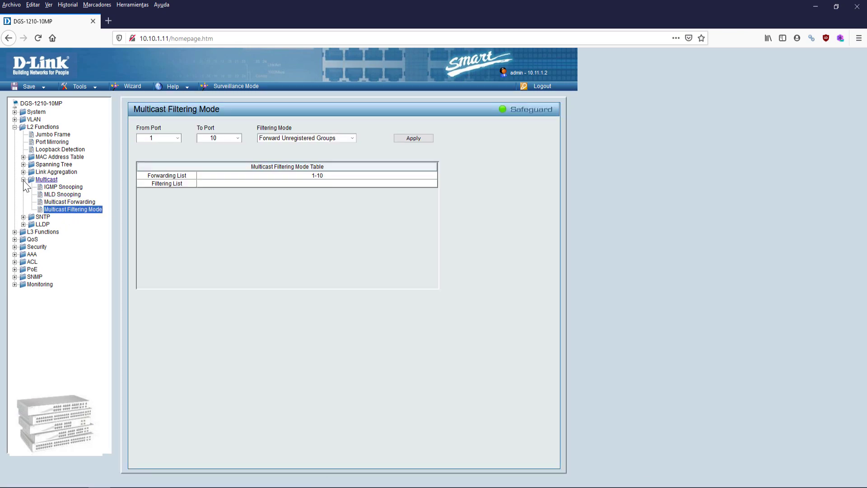
left_click(23, 180)
Review the SNTP Time Settings and TimeZone Settings, checking the first SNTP server address and the GMT time zone offset
left_click(23, 187)
left_click(61, 195)
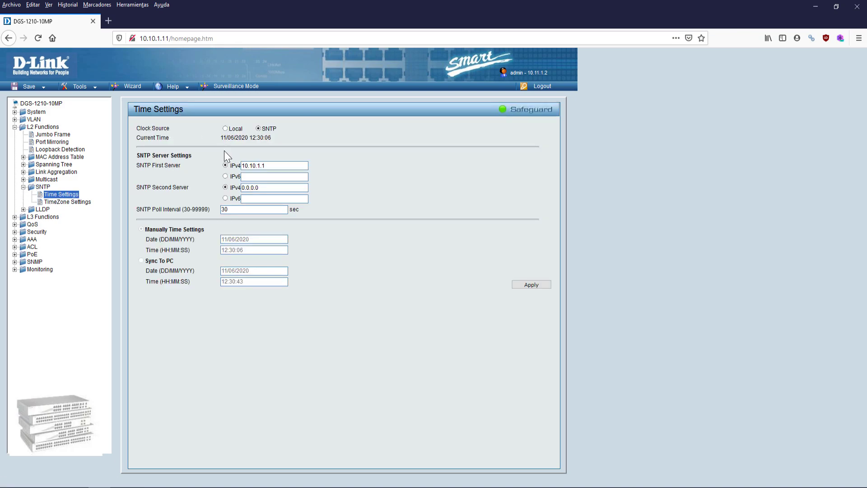
left_click_drag(271, 165, 233, 166)
left_click(67, 202)
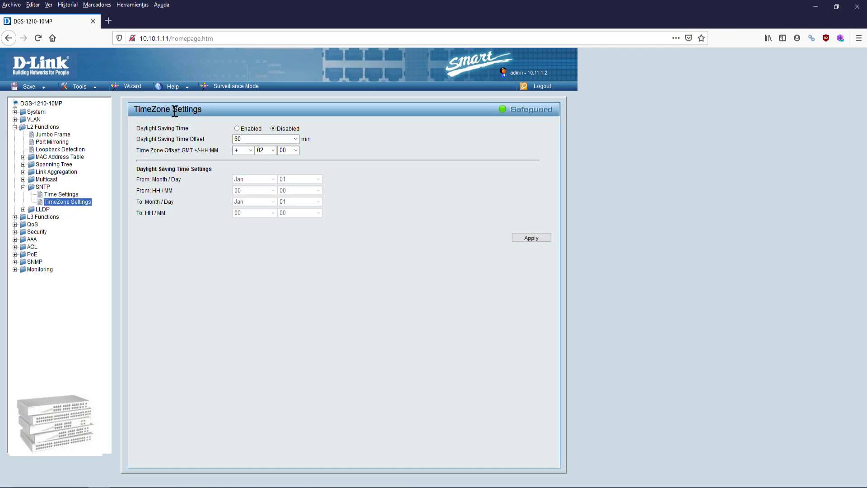
left_click_drag(133, 109, 199, 112)
double_click(187, 150)
left_click(24, 188)
left_click(23, 187)
Review the LLDP Global Settings and close the L2 Functions section
left_click(23, 195)
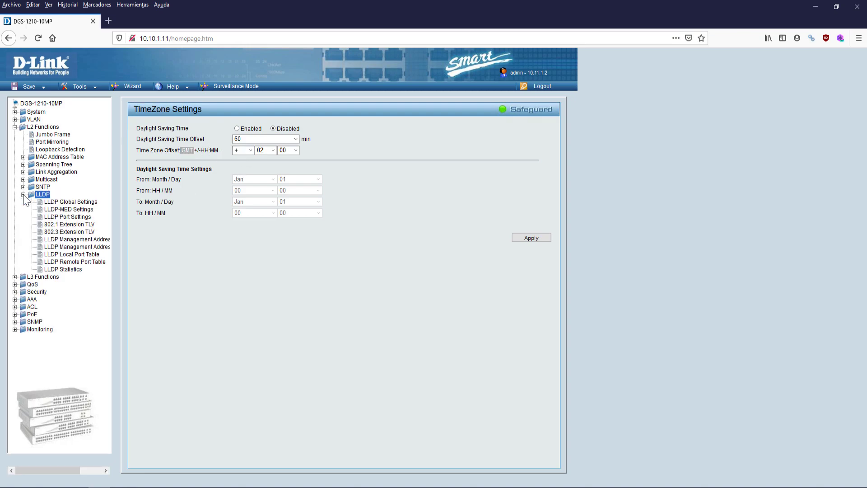
left_click(66, 202)
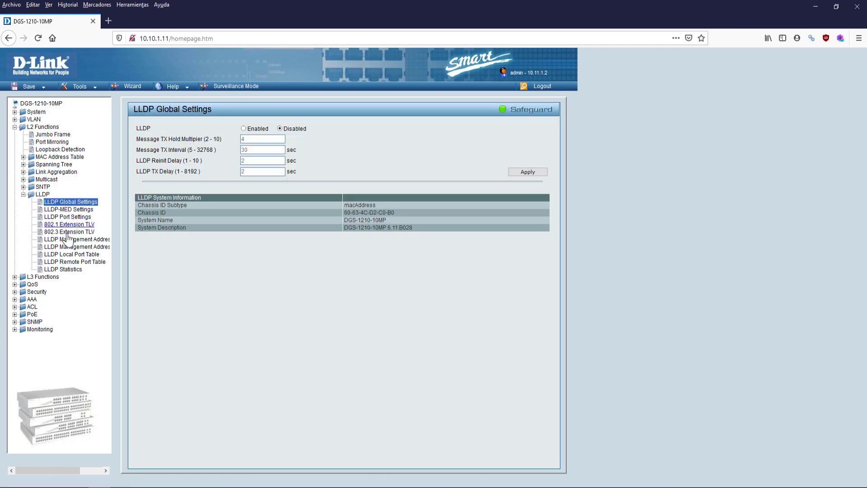
left_click(23, 195)
left_click(15, 127)
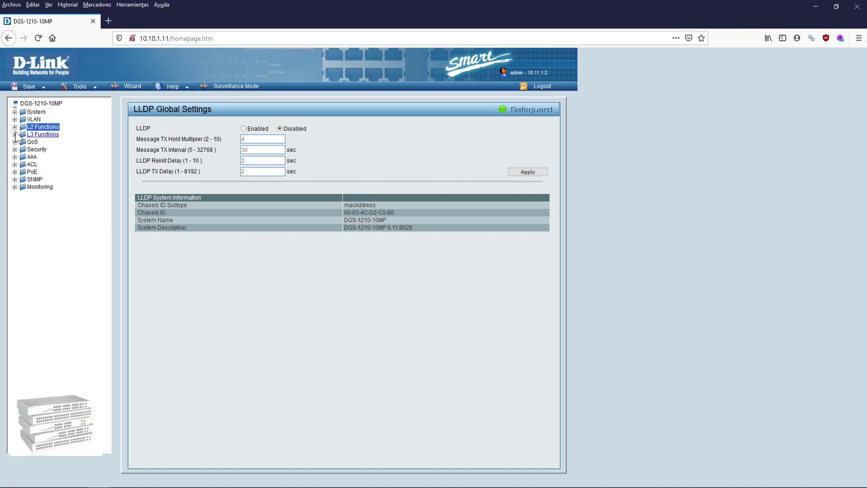
Review the L3 IP Interface Settings, checking the entry limit, the System and gestion interface addresses and their link states
left_click(49, 134)
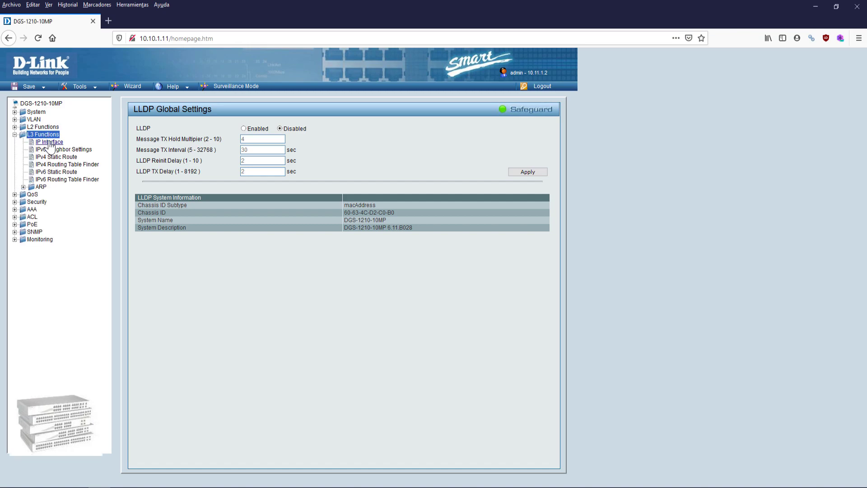
left_click(50, 142)
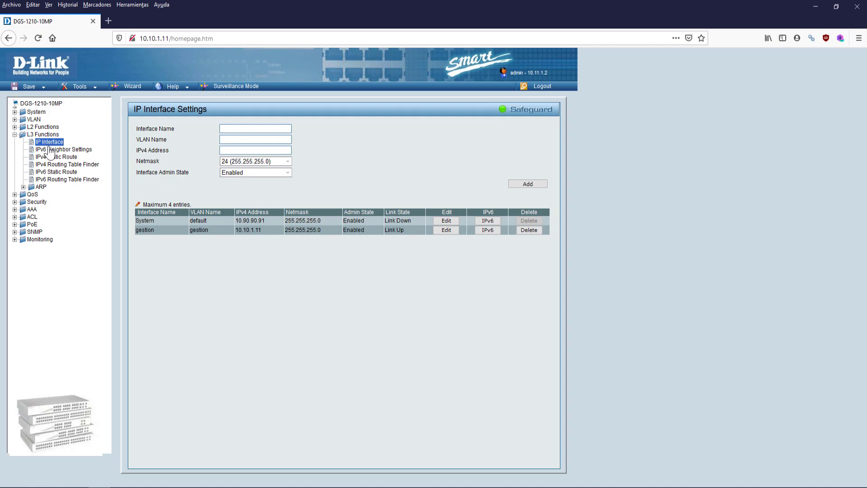
left_click_drag(191, 204, 146, 206)
left_click(163, 251)
left_click_drag(265, 230, 228, 229)
double_click(140, 221)
left_click_drag(413, 220, 383, 221)
left_click(340, 265)
Review the IPv6 neighbor settings, the IPv4 and IPv6 static route settings, and the IPv4 Routing Table Finder
left_click(74, 152)
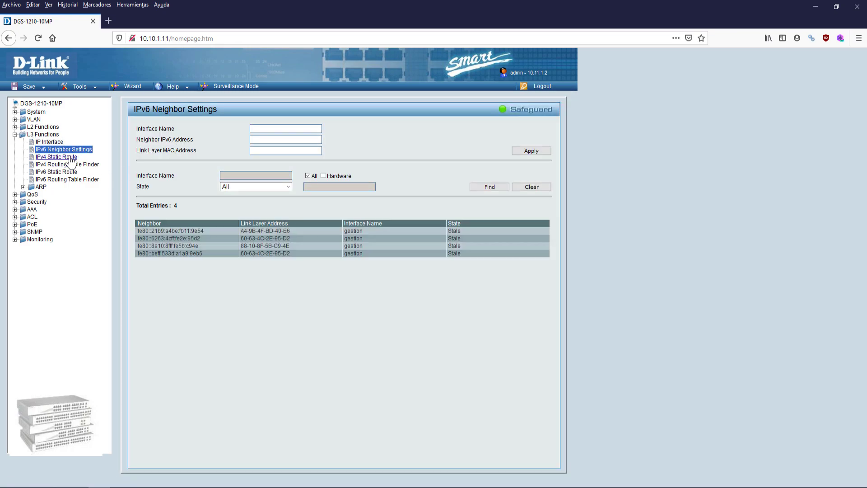
left_click(71, 158)
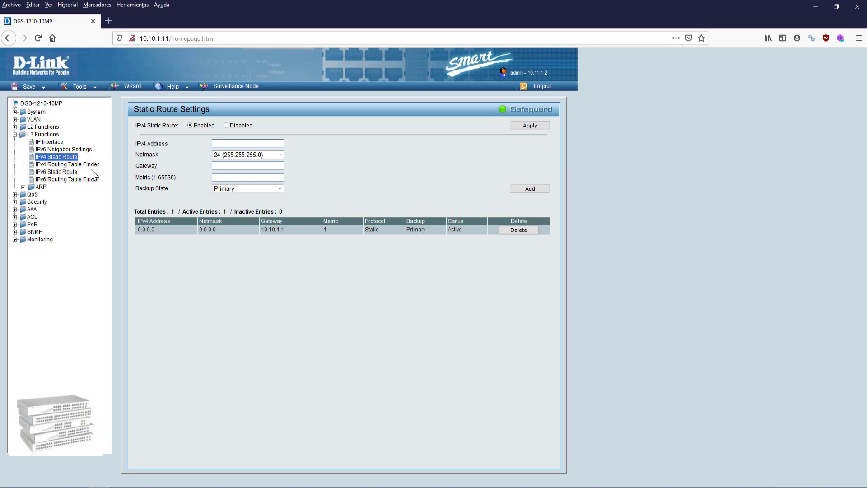
left_click(68, 165)
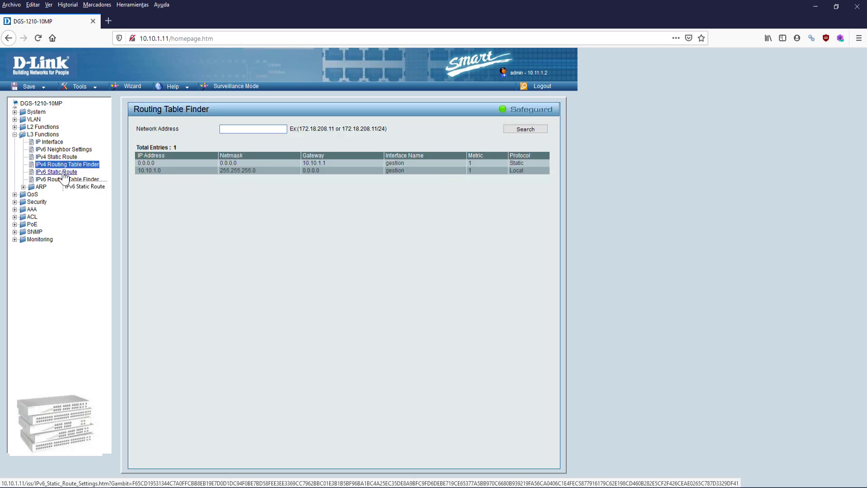
left_click(64, 173)
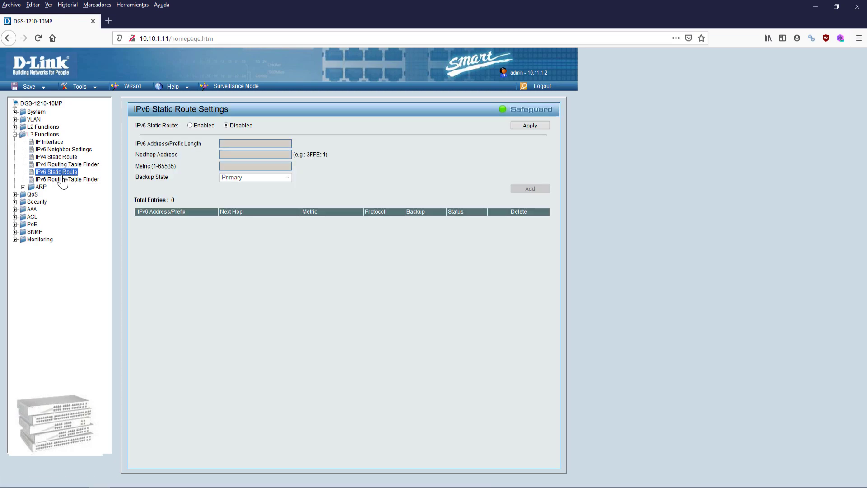
Review the ARP Table Global Settings and Static ARP Settings, checking the listed IP addresses, MAC addresses and entry types
left_click(22, 187)
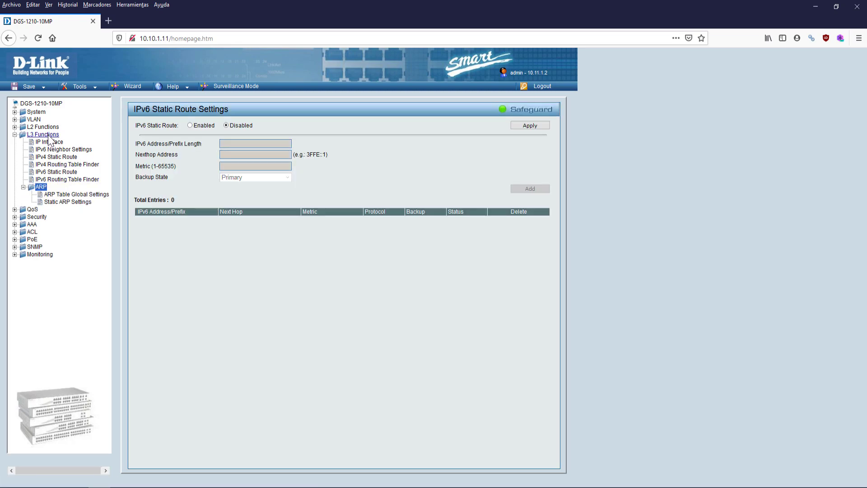
left_click(72, 195)
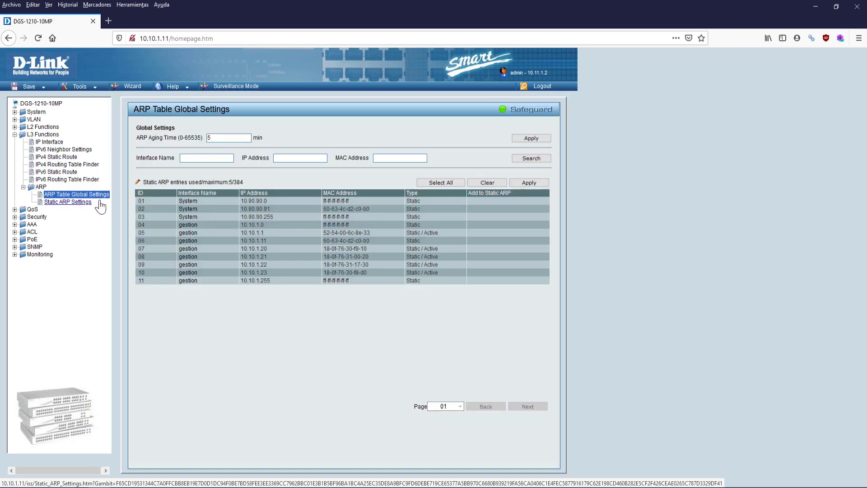
left_click_drag(219, 201, 364, 209)
left_click(391, 224)
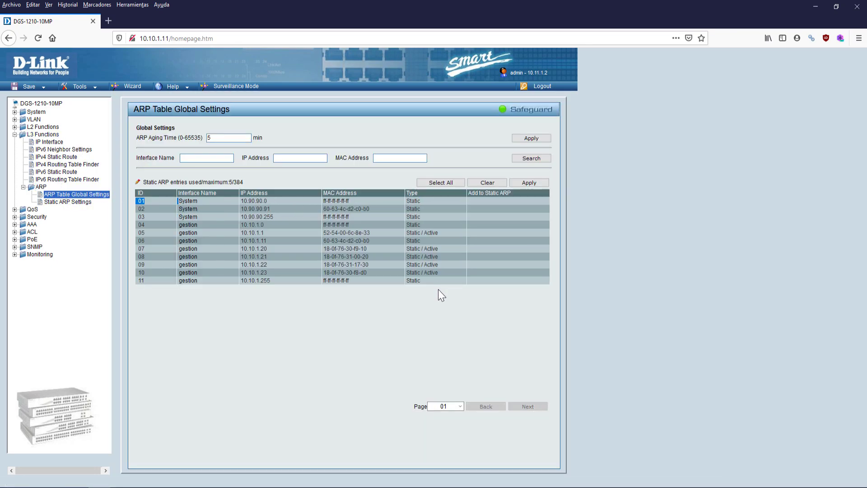
left_click_drag(272, 272, 468, 272)
left_click(144, 250)
left_click(392, 274)
left_click(75, 203)
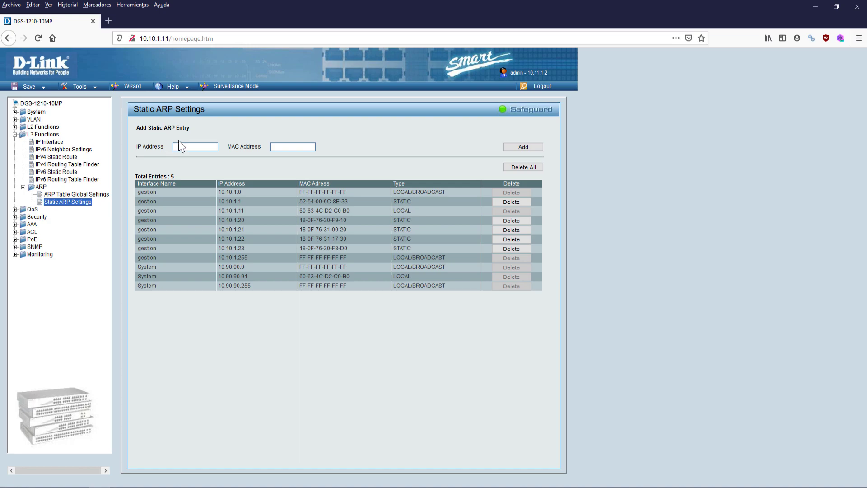
left_click(23, 186)
left_click(15, 134)
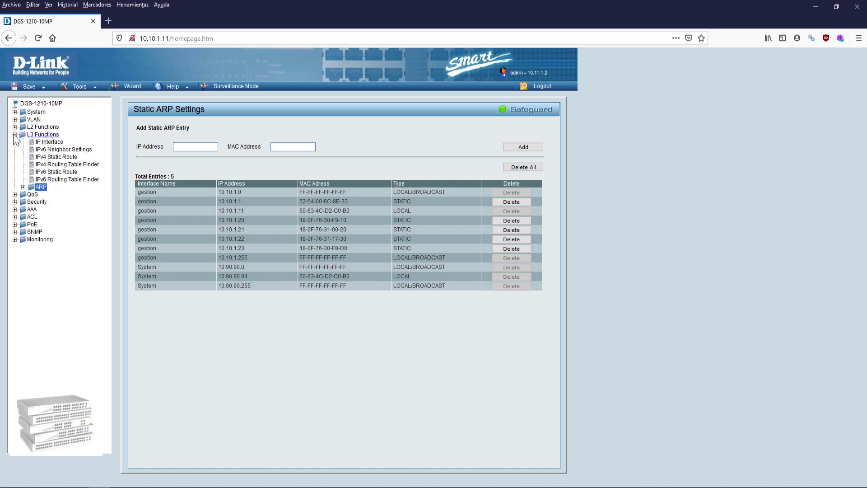
Review the QoS Bandwidth Control options, including No Limit and the rate range, and the 802.1p Priority Settings
left_click(14, 142)
left_click(52, 150)
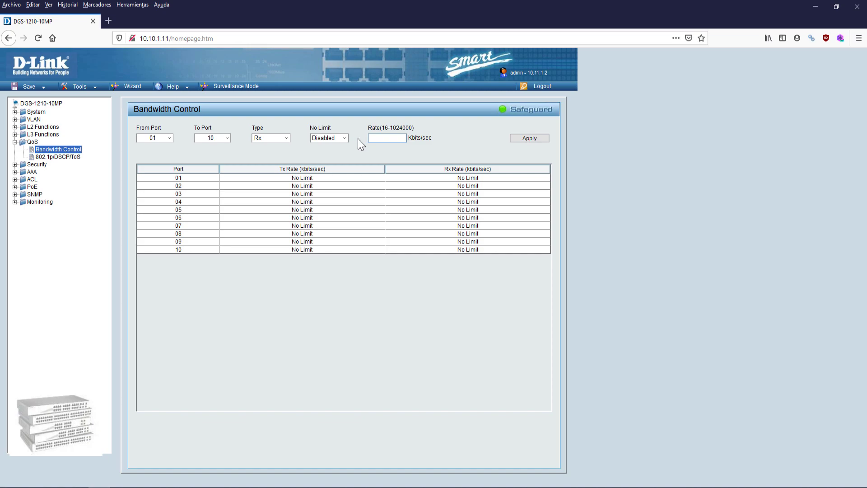
left_click(344, 138)
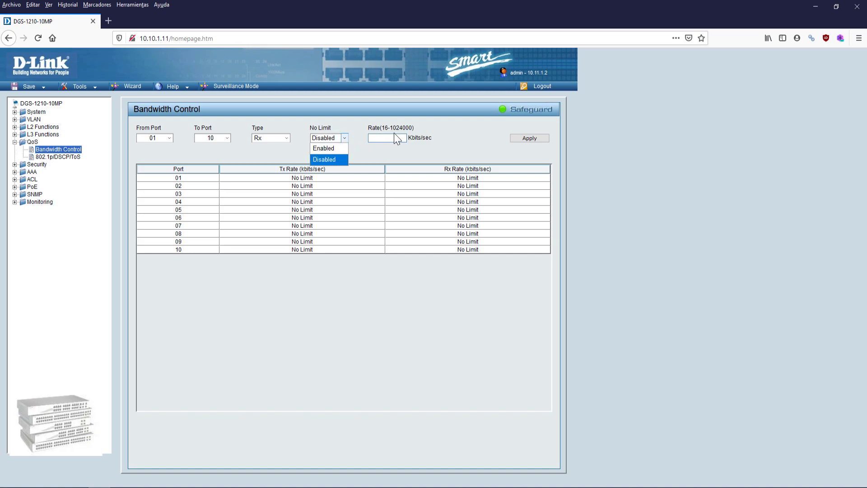
left_click_drag(390, 128, 410, 128)
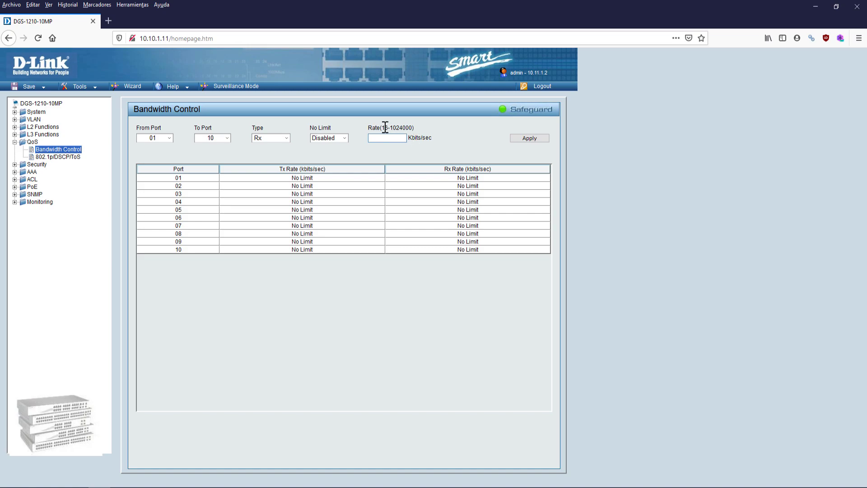
left_click(66, 158)
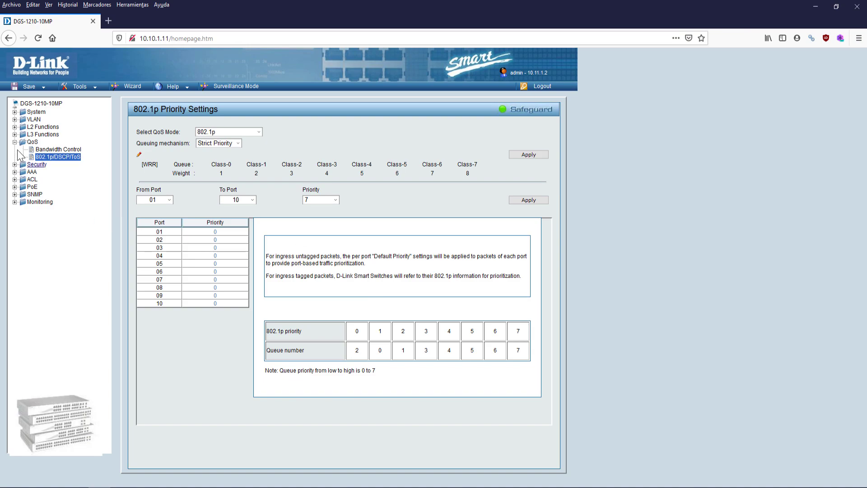
left_click(31, 142)
Review the Trusted Host, Port Security, Traffic Segmentation and Safeguard Engine pages in the Security section
left_click(36, 149)
left_click(40, 158)
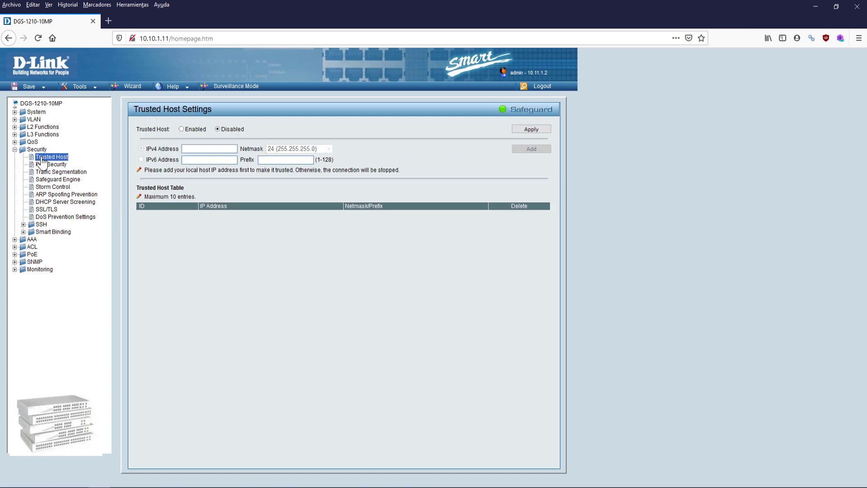
left_click(57, 164)
left_click(60, 172)
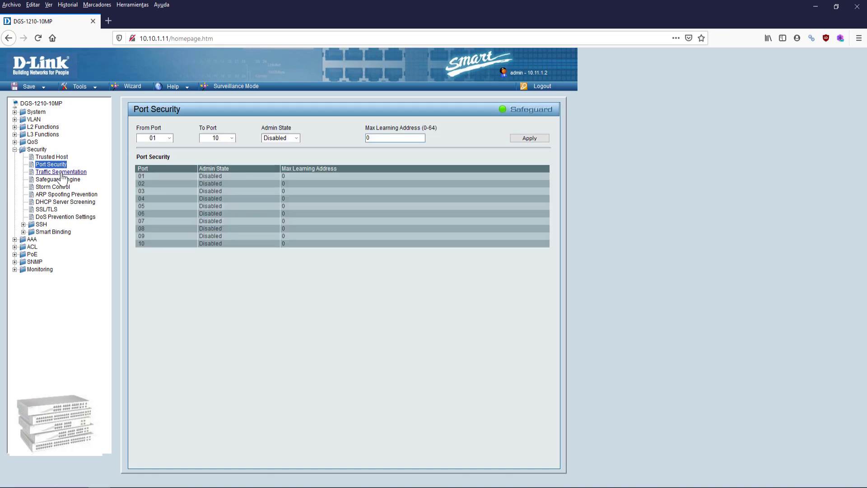
left_click(71, 180)
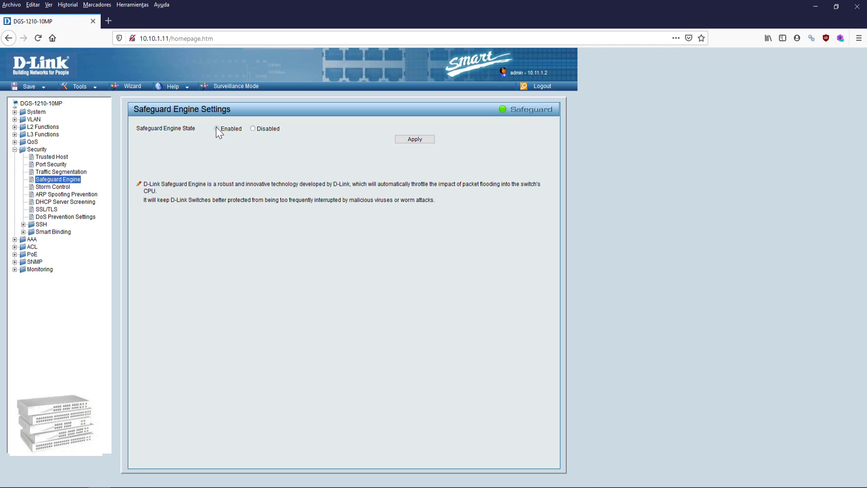
Select Enabled for Storm Control without applying it and review the available storm control types and the threshold setting
left_click(50, 187)
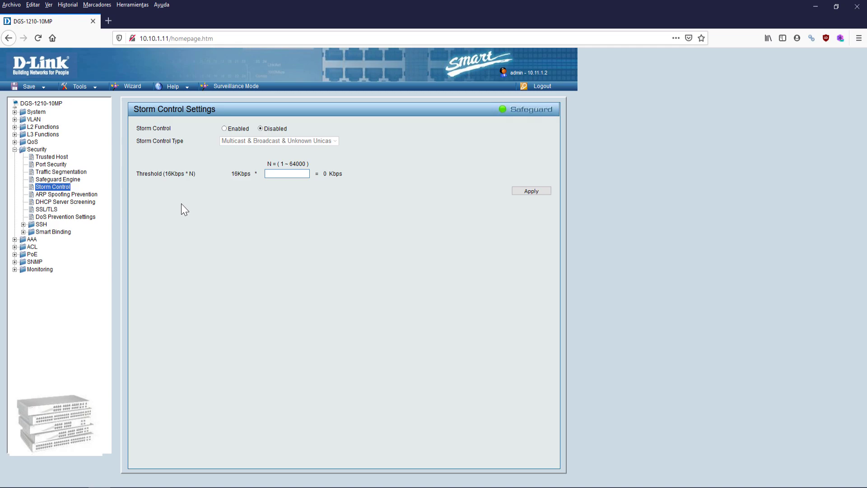
left_click(225, 128)
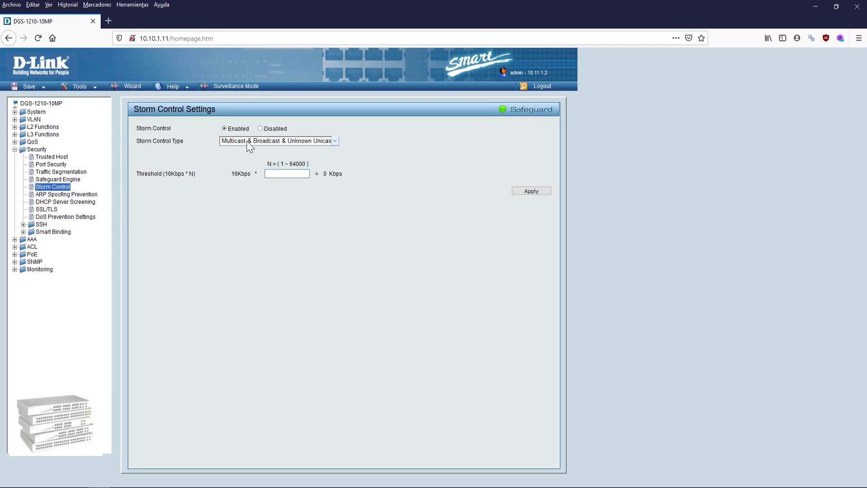
left_click(257, 142)
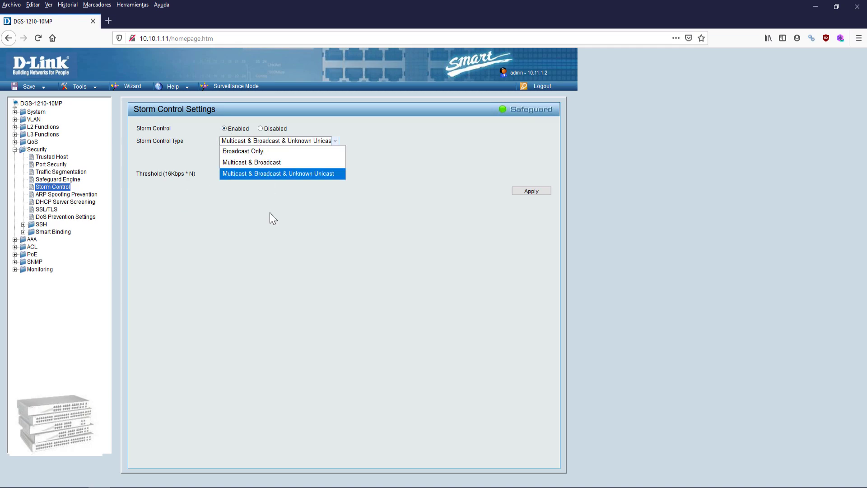
left_click(287, 181)
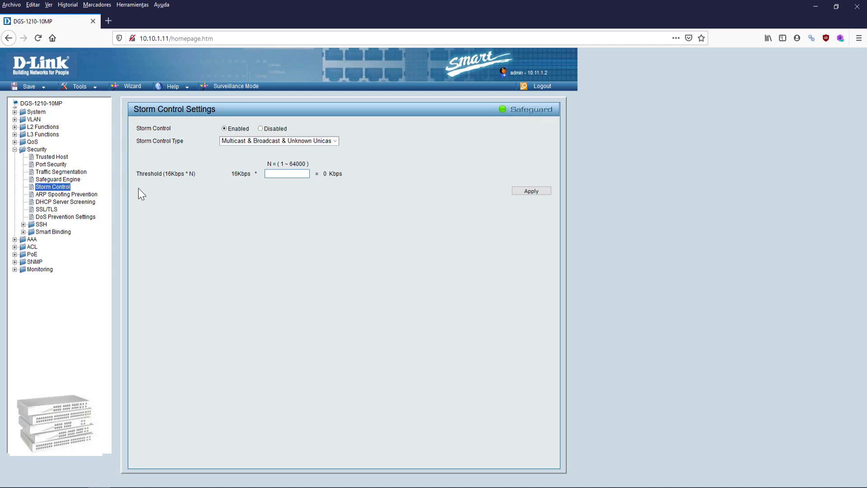
Review the ARP Spoofing Prevention, DHCP Server Screening, SSL/TLS and DoS Prevention settings
left_click(75, 196)
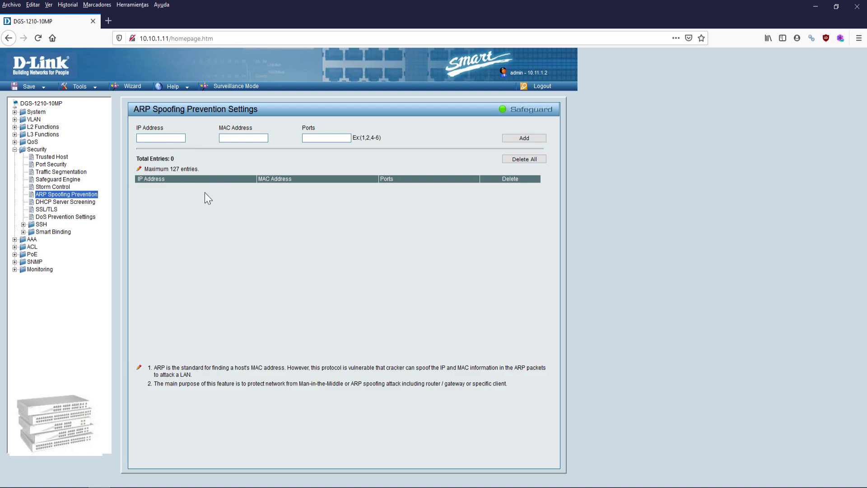
left_click(68, 202)
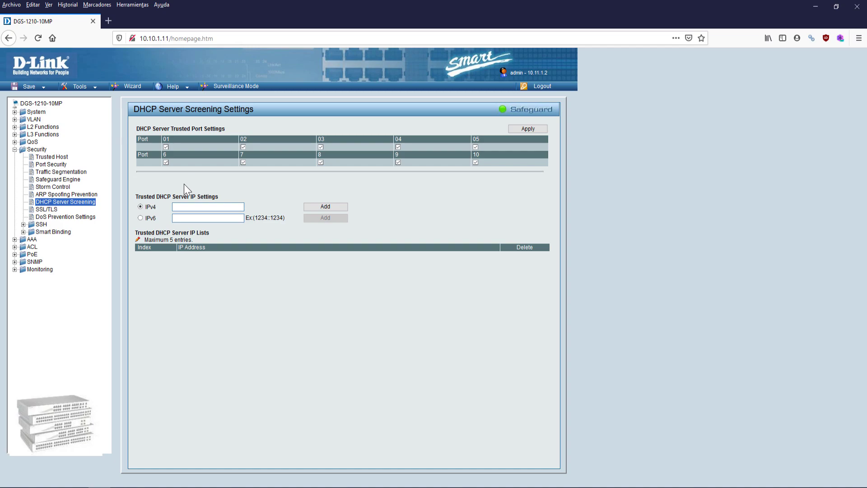
left_click(50, 210)
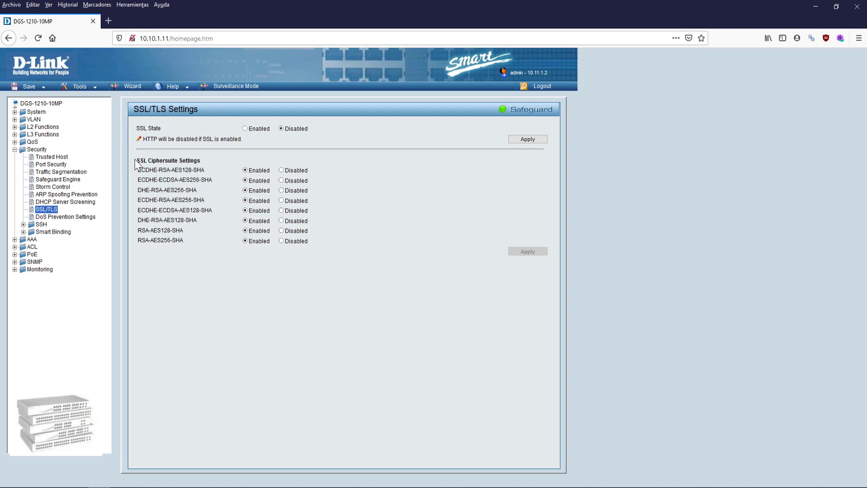
left_click(68, 216)
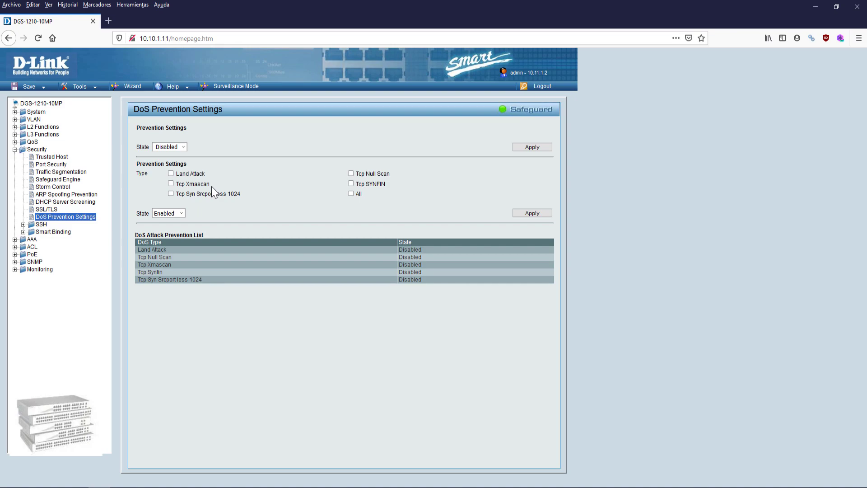
Review the SSH Settings page in the Security section and open the Smart Binding Settings page
left_click(41, 225)
left_click(60, 232)
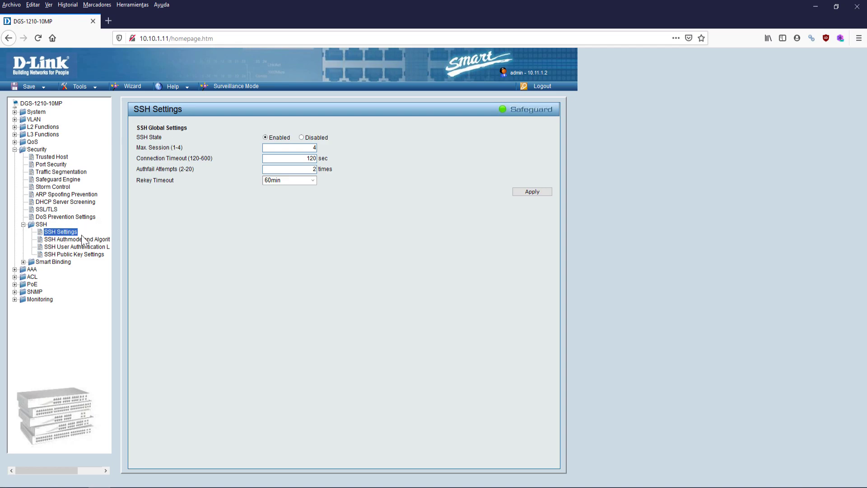
left_click(53, 262)
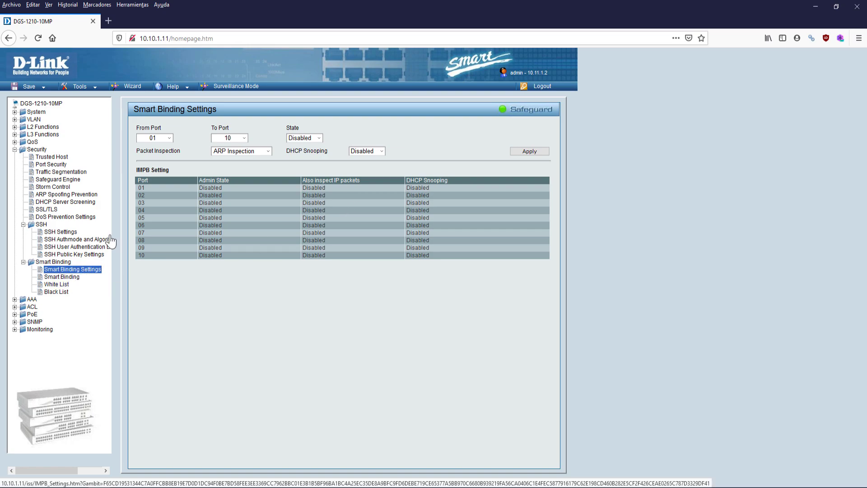
Try IP+ARP Inspection as the Packet Inspection mode in Smart Binding Settings and accept the strict mode warning
left_click(262, 149)
left_click(256, 172)
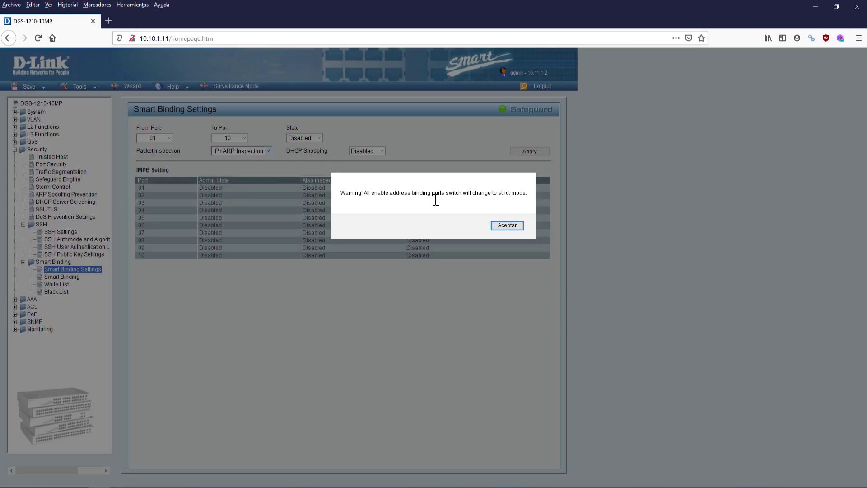
left_click(510, 226)
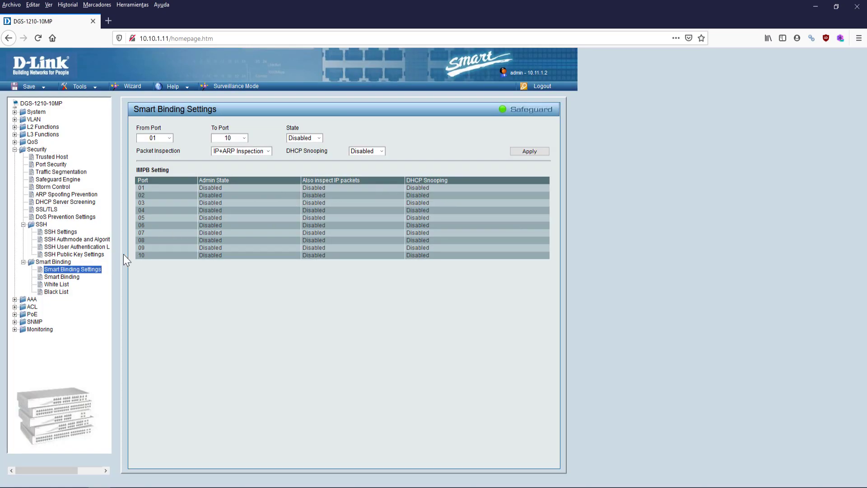
Review the manual binding and auto scan options, the per-port Smart Binding Settings and the White List
left_click(73, 276)
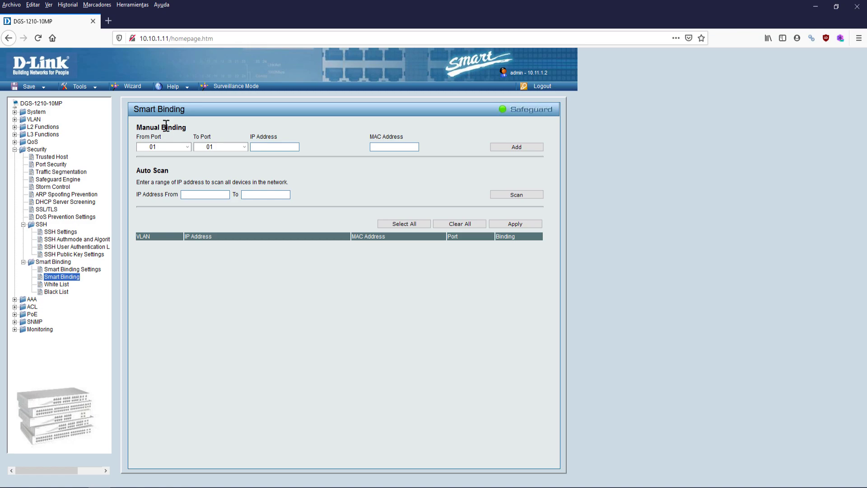
left_click(72, 268)
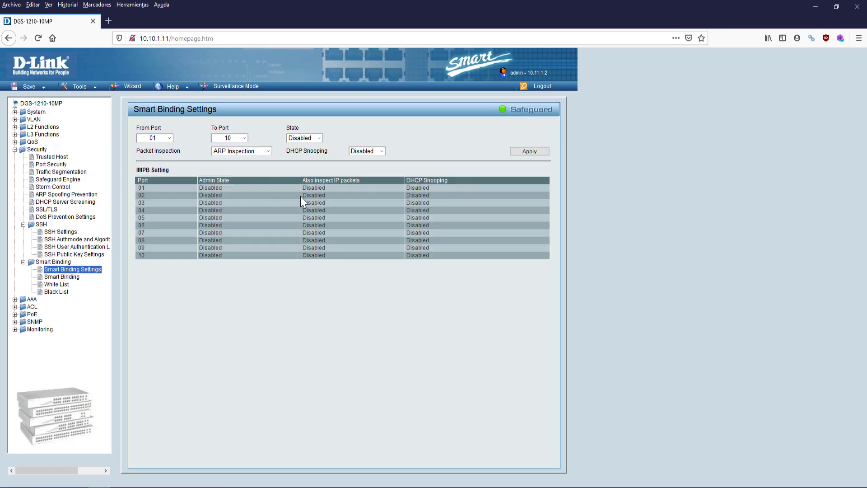
left_click(56, 285)
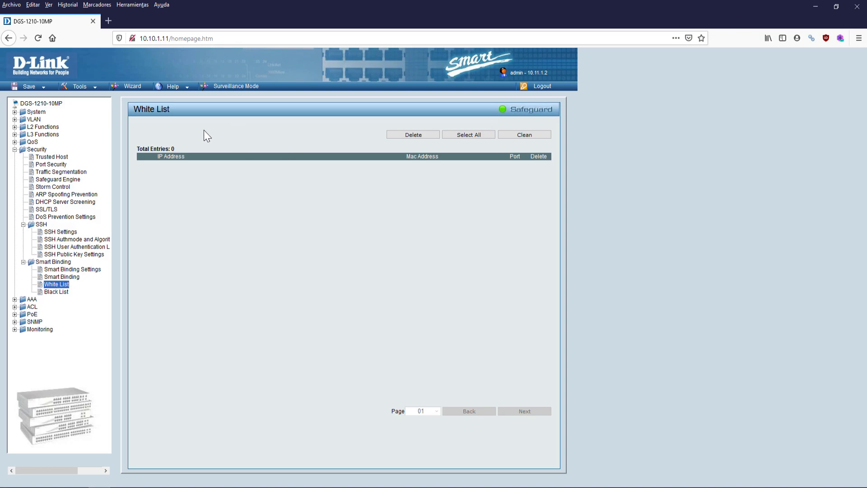
Review the RADIUS Server and 802.1X Global Settings pages in the AAA section
left_click(31, 300)
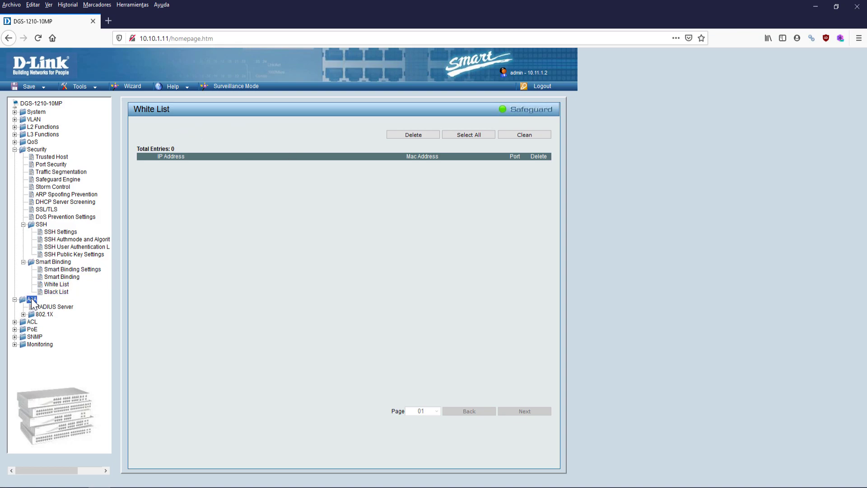
left_click(21, 151)
left_click(53, 165)
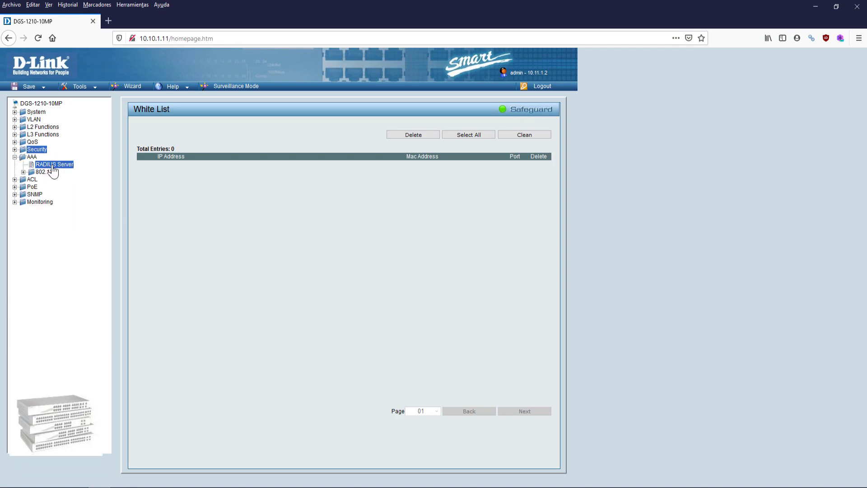
left_click(24, 172)
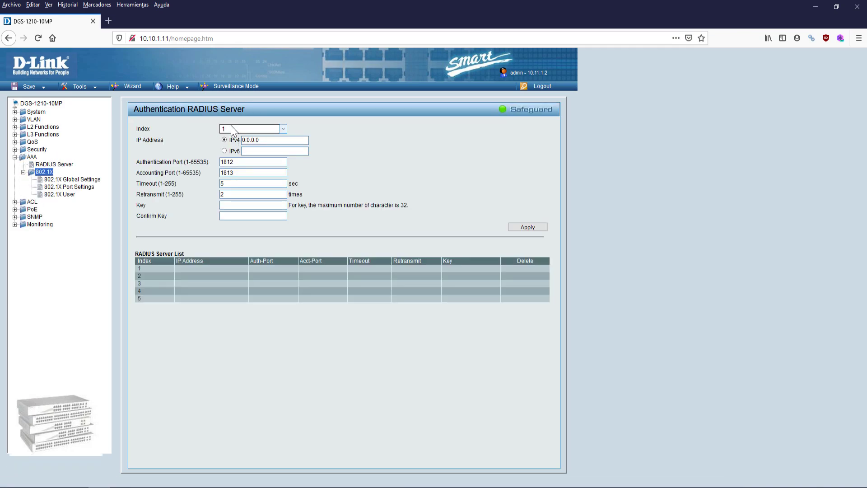
left_click(67, 180)
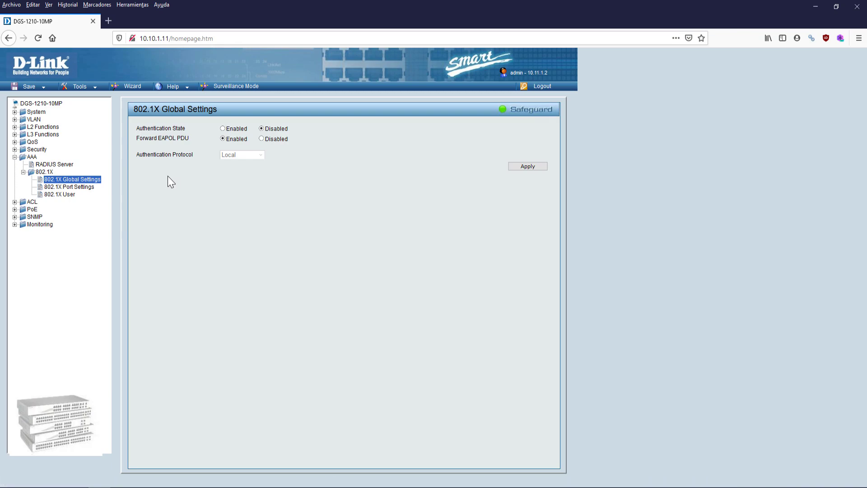
Review the ACL Access List and ACL Access Group pages in the ACL section
left_click(15, 156)
left_click(14, 164)
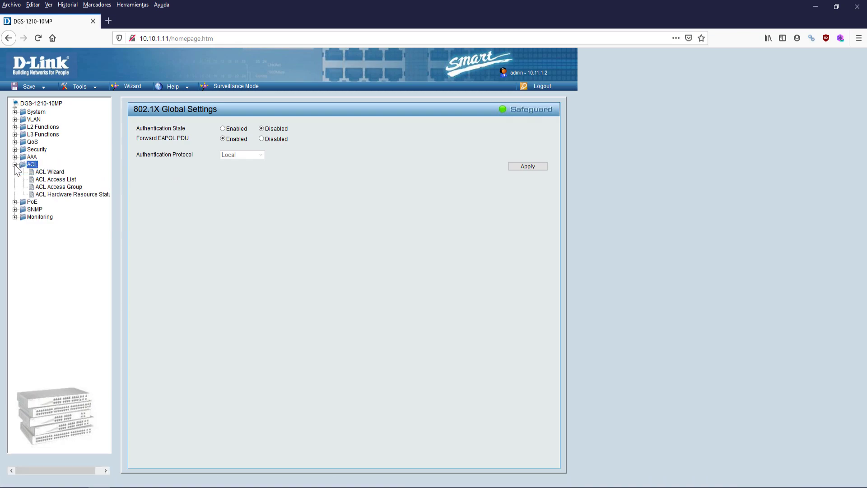
left_click(52, 174)
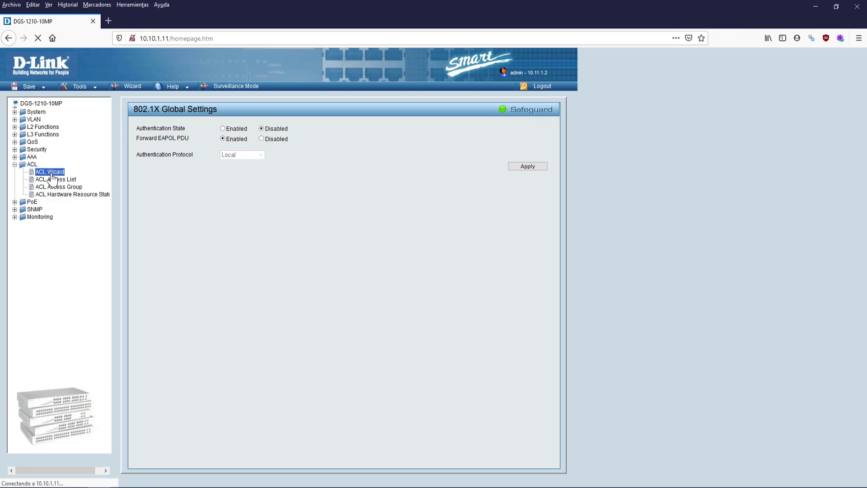
left_click(51, 179)
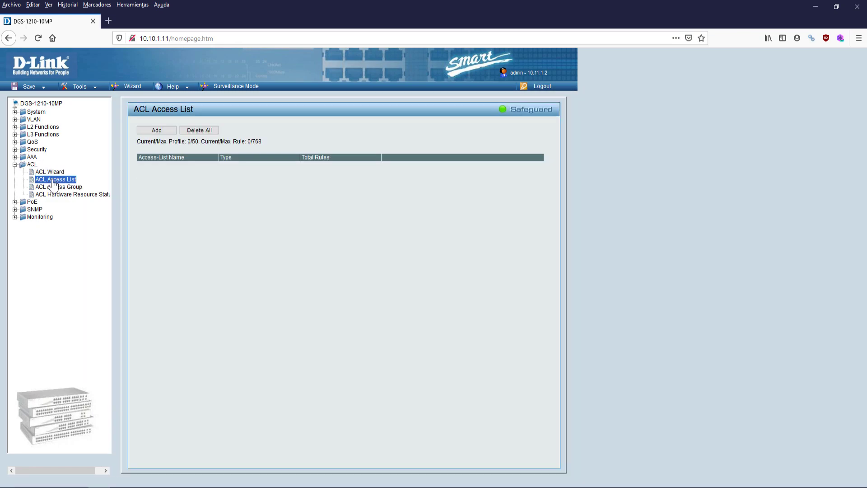
left_click(58, 187)
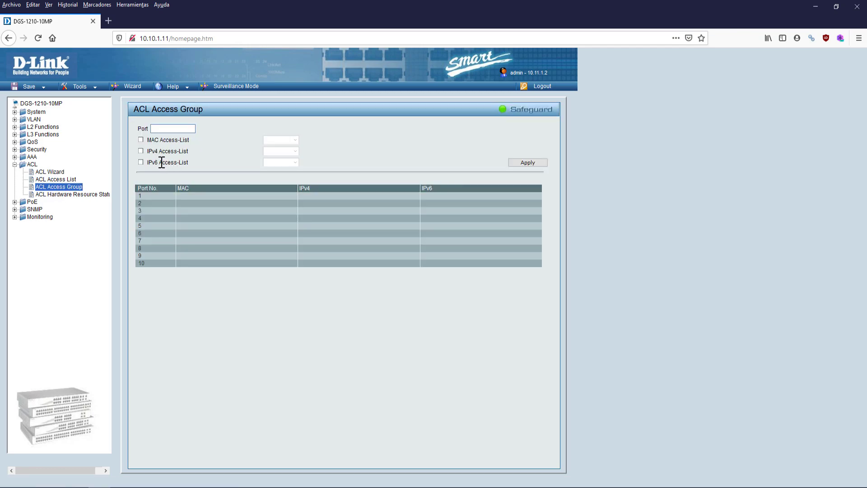
Examine the power threshold, the power shut off sequence options and the power used in PoE Global Settings
left_click(15, 165)
left_click(32, 172)
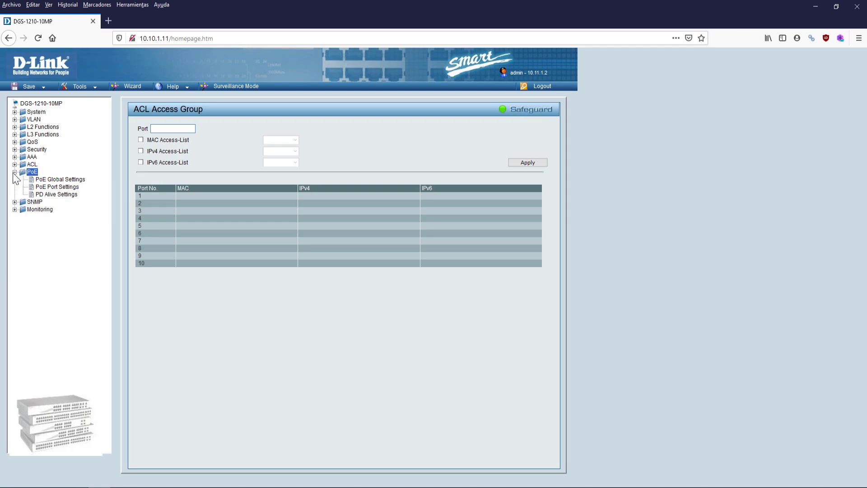
left_click(47, 180)
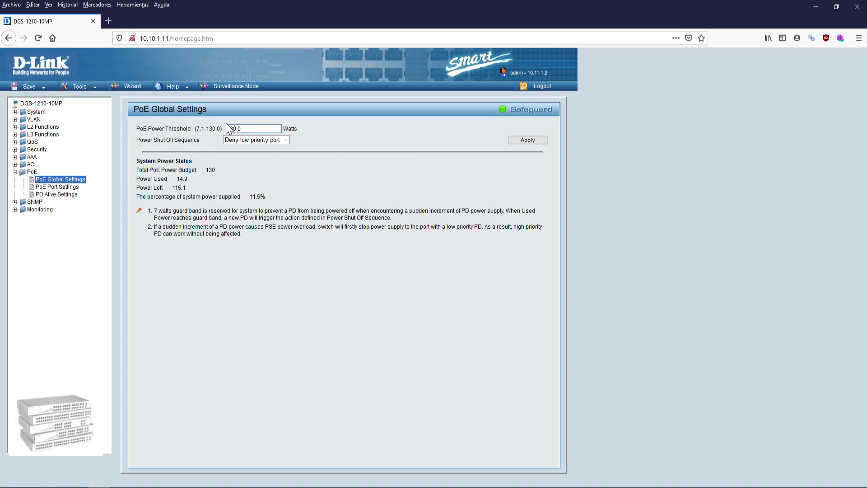
left_click_drag(248, 129, 217, 127)
left_click(247, 129)
left_click_drag(248, 129, 221, 129)
left_click(286, 142)
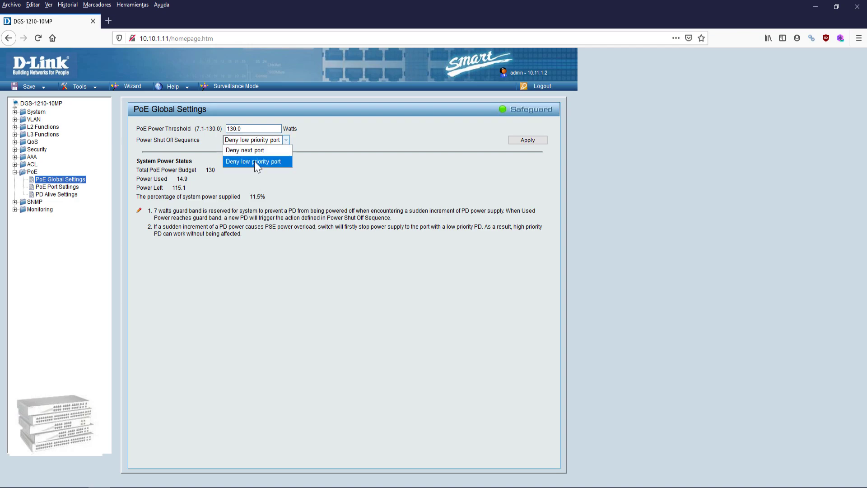
left_click(240, 180)
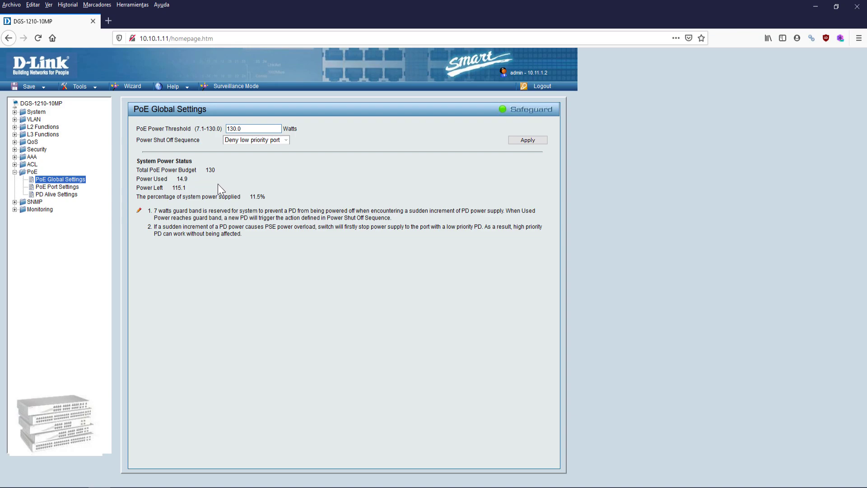
left_click_drag(187, 179, 173, 180)
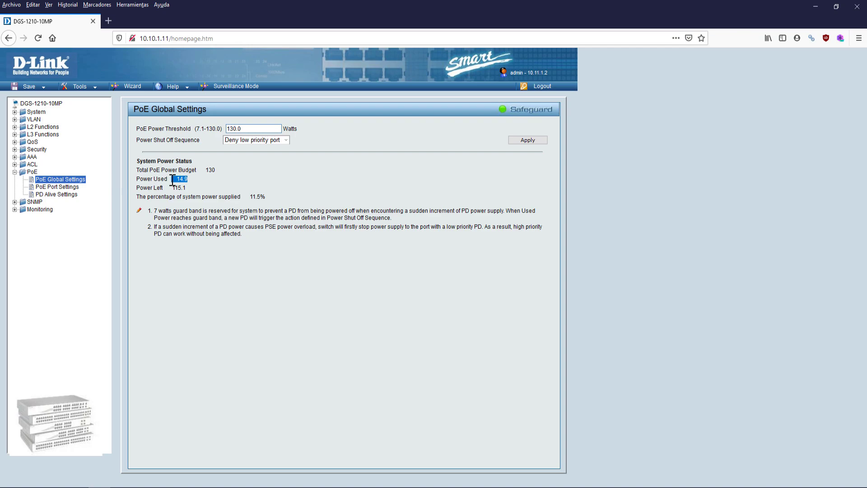
Examine the per-port power status and the Time Range options in PoE Port Settings
left_click(68, 188)
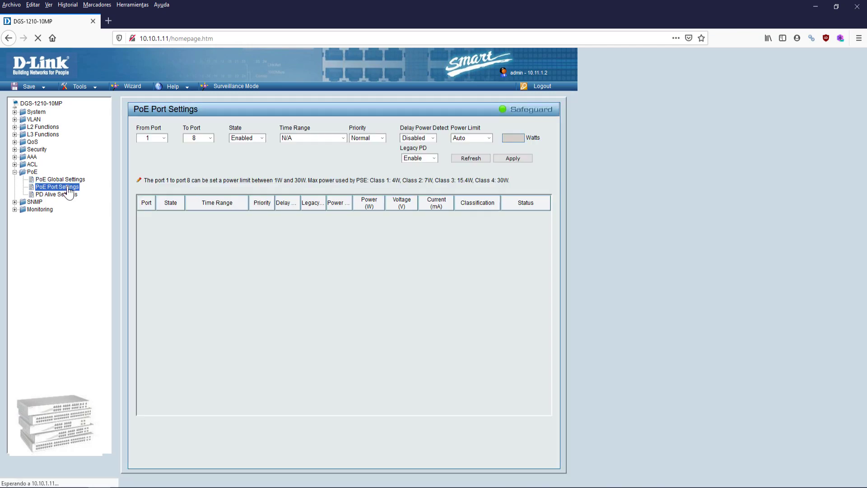
left_click_drag(144, 214, 371, 220)
left_click(530, 242)
left_click(381, 238)
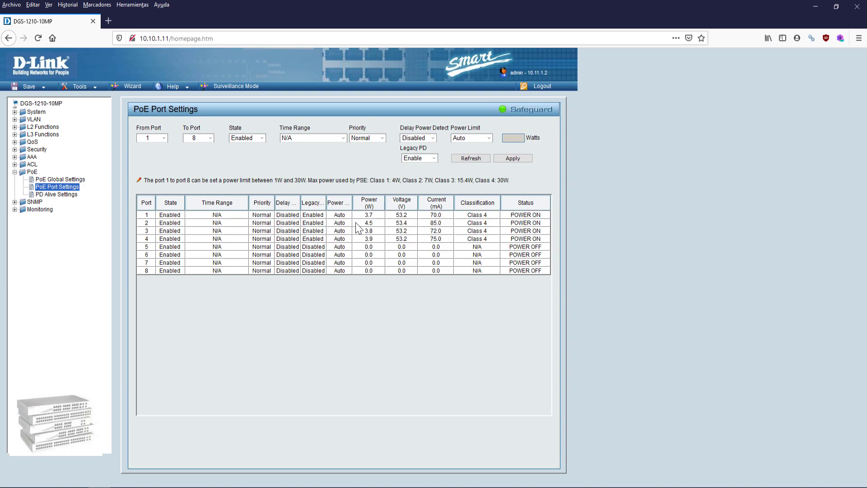
left_click(322, 138)
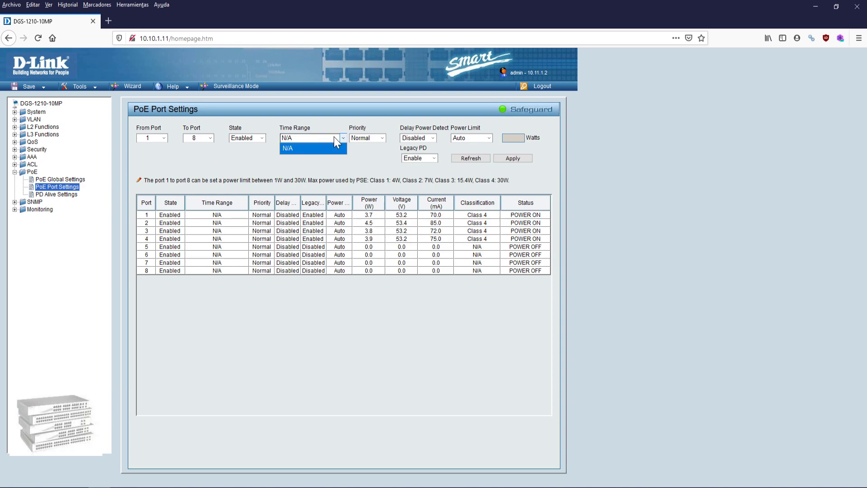
left_click(293, 144)
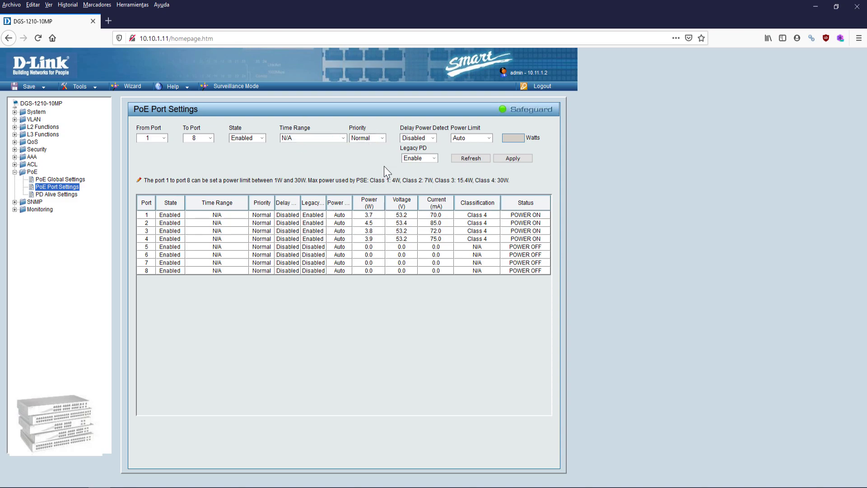
Review the Low, Normal and High priority options available for the PoE ports
left_click(372, 138)
left_click(327, 161)
left_click(369, 138)
left_click_drag(143, 216, 547, 279)
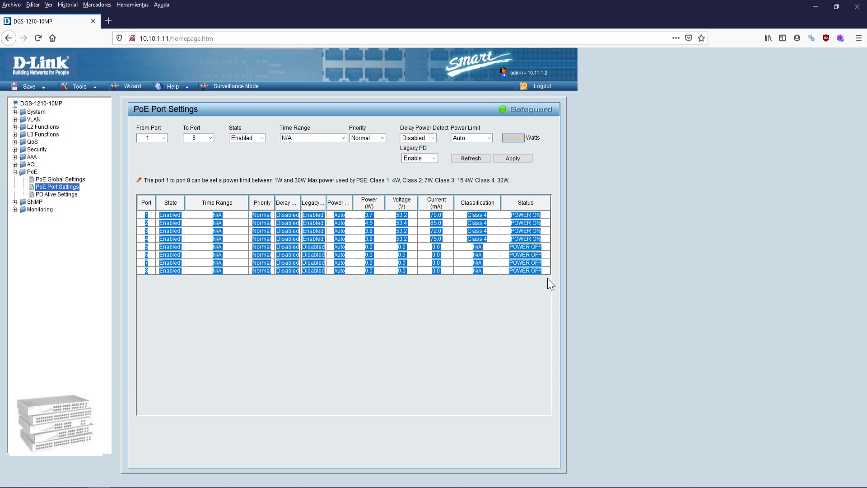
left_click(371, 137)
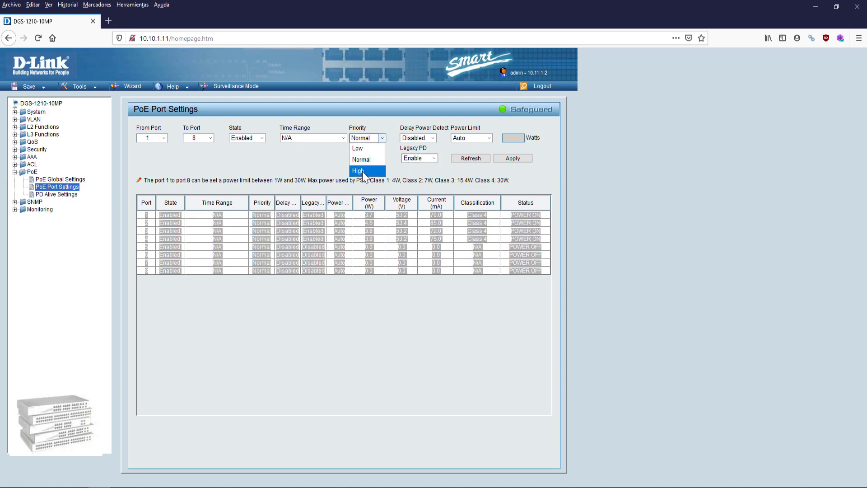
left_click(322, 159)
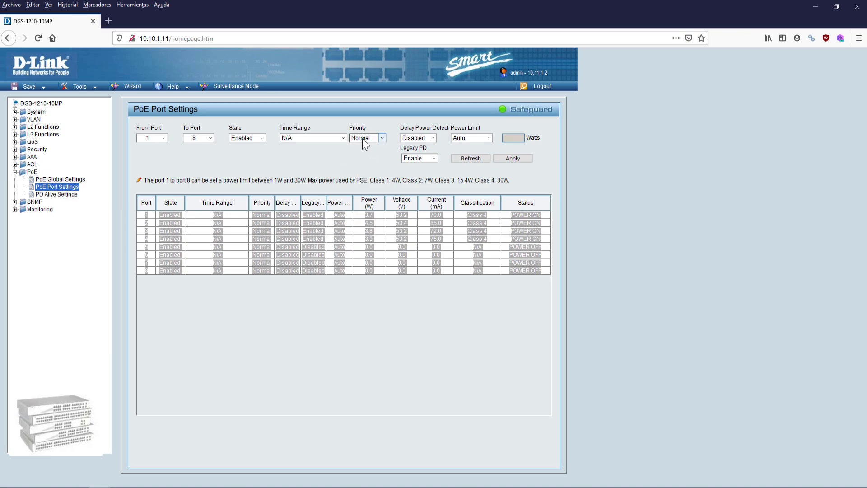
left_click(313, 232)
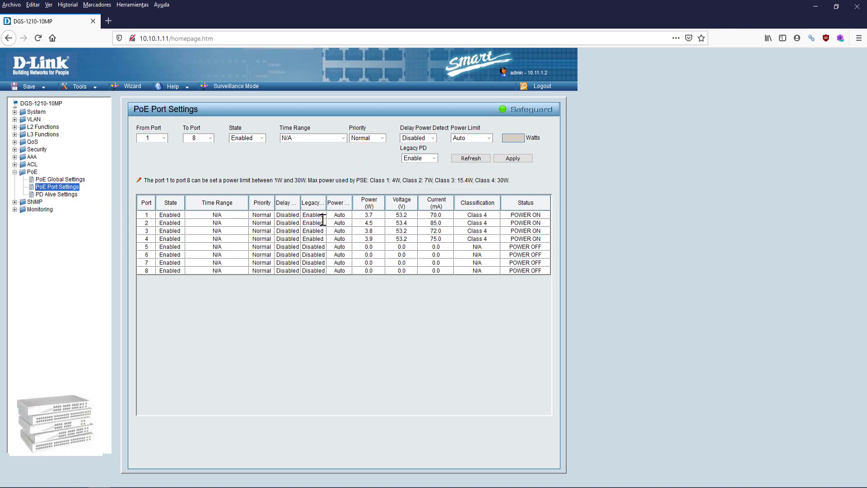
Compare the PoE table entries of ports 1 and 2 with those of ports 3 and 4
left_click_drag(143, 214, 547, 224)
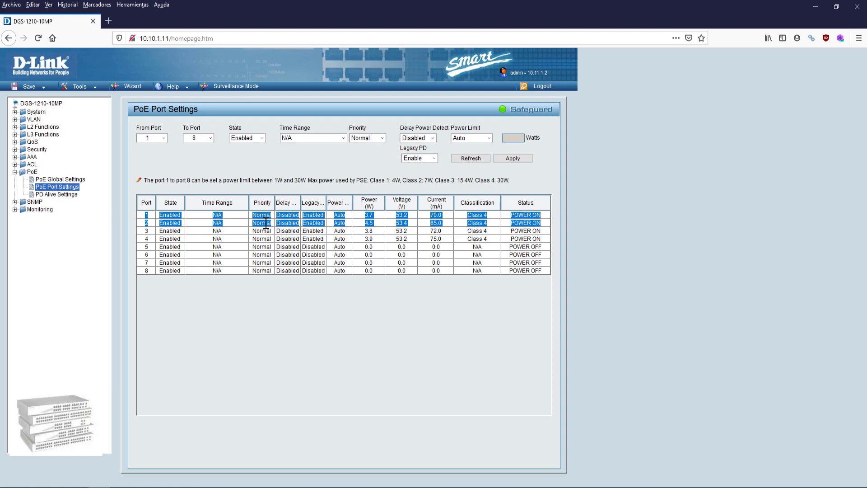
left_click_drag(547, 241, 142, 231)
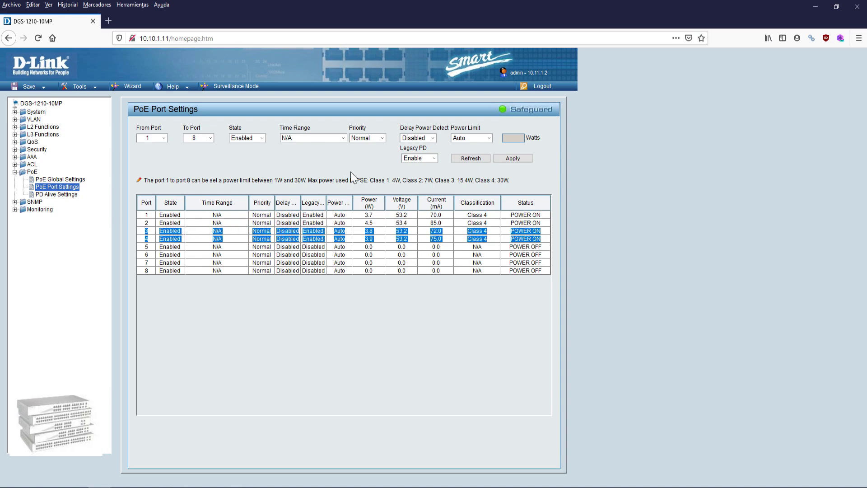
left_click(389, 144)
left_click(370, 237)
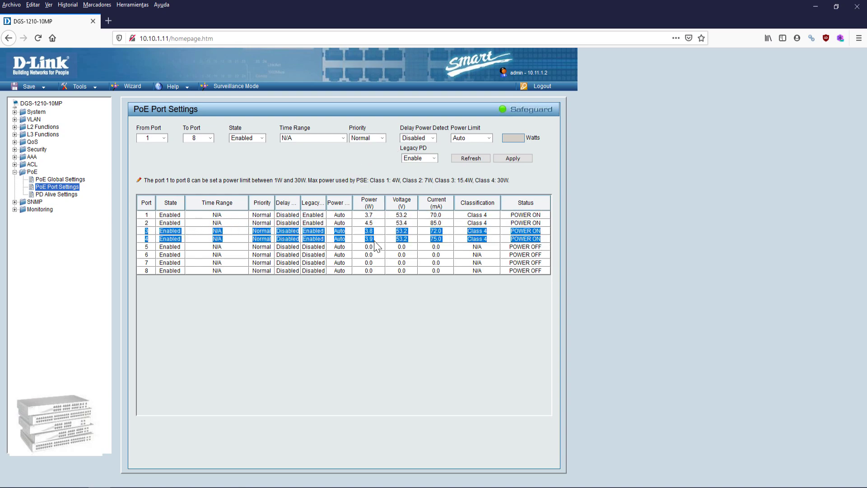
Review the Delay Power Detect and Power Limit options of the PoE ports and open the PD Alive settings
left_click(426, 138)
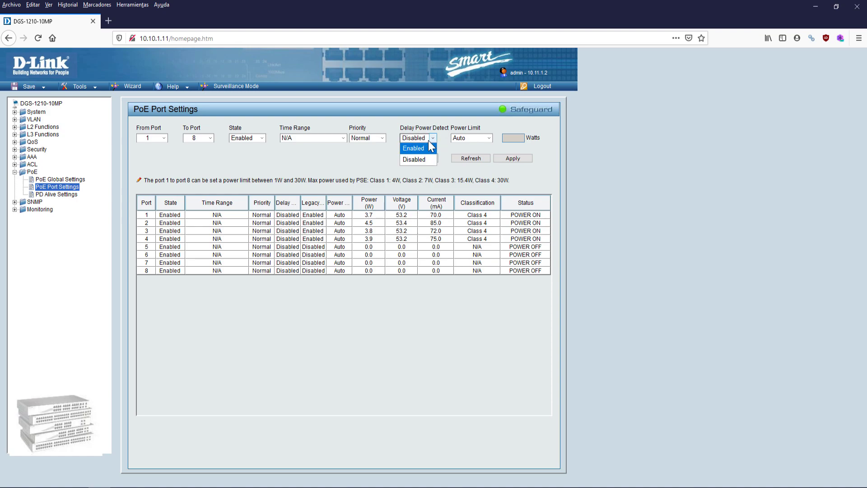
left_click(471, 139)
left_click(470, 127)
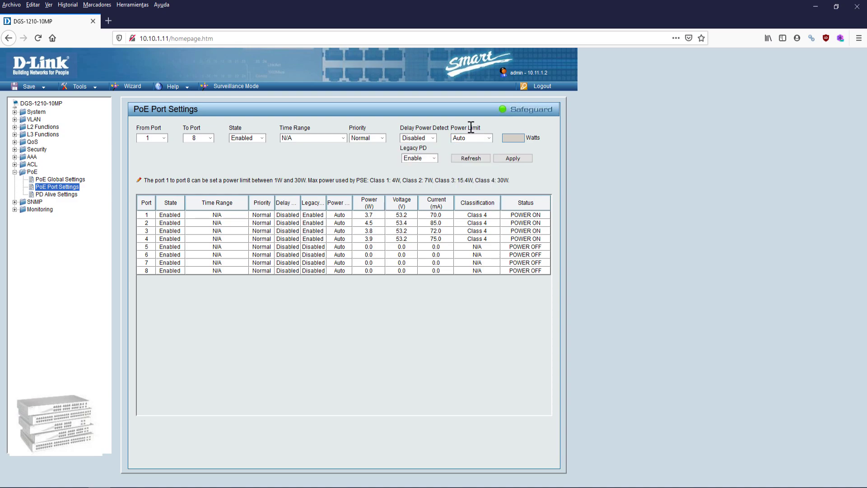
left_click(486, 137)
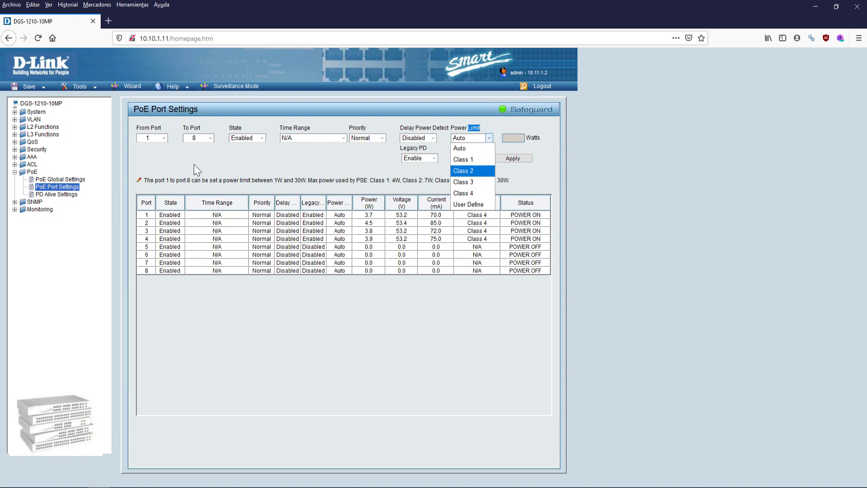
left_click(55, 196)
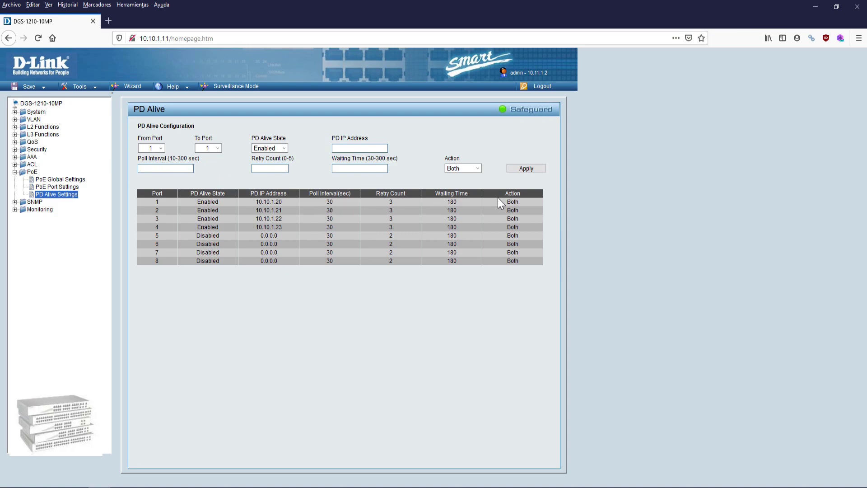
Review the Reboot, Notify and Both action options in the PD Alive configuration and collapse the PoE section
left_click(468, 171)
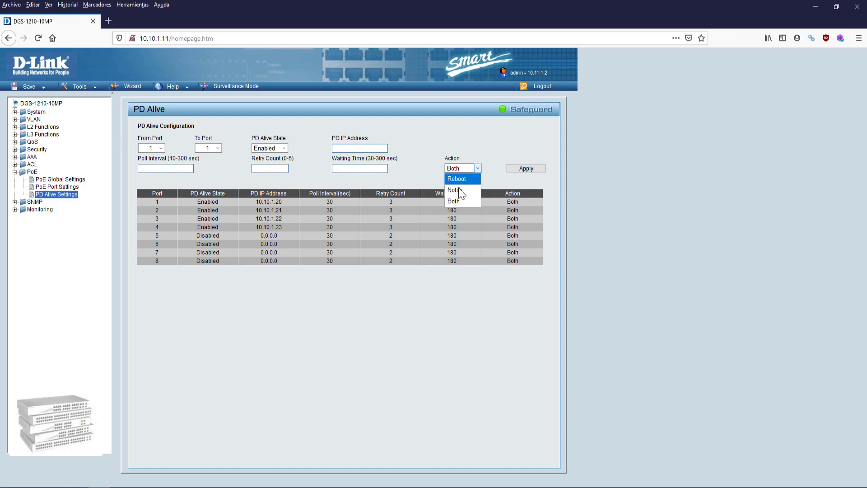
left_click(491, 177)
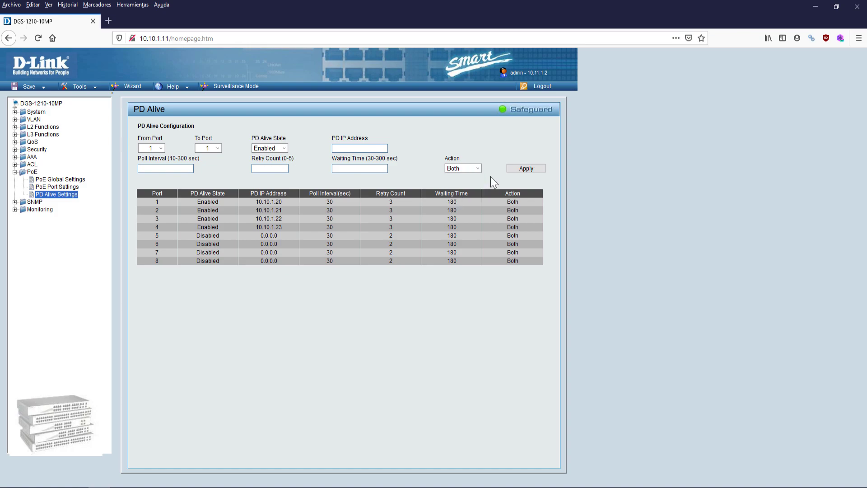
left_click(15, 172)
Review the SNMP Global Settings with their trap options and the SNMP View table configuration
left_click(15, 180)
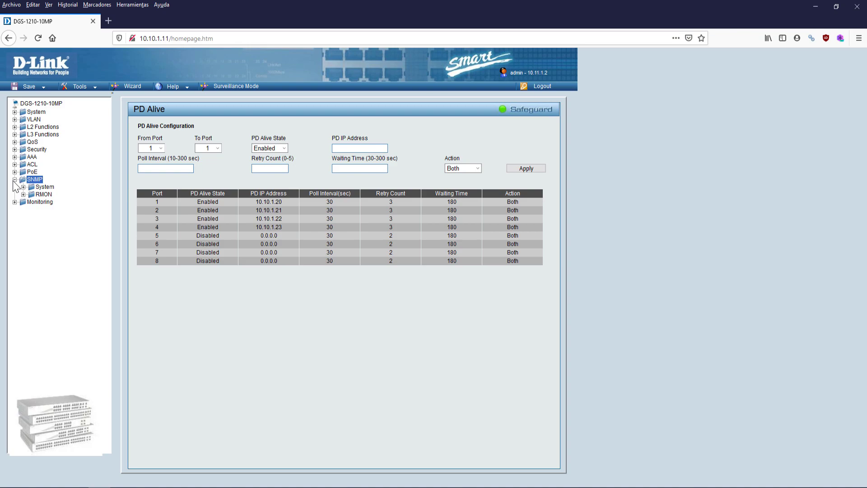
left_click(45, 186)
left_click(65, 196)
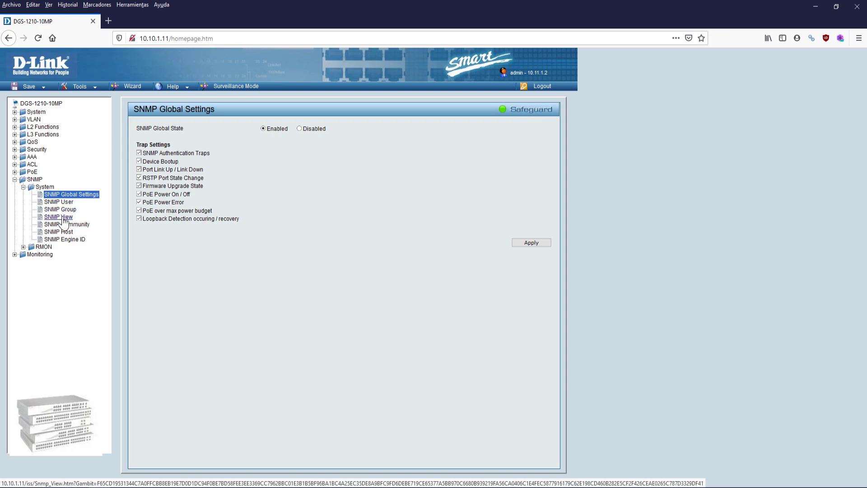
left_click(64, 218)
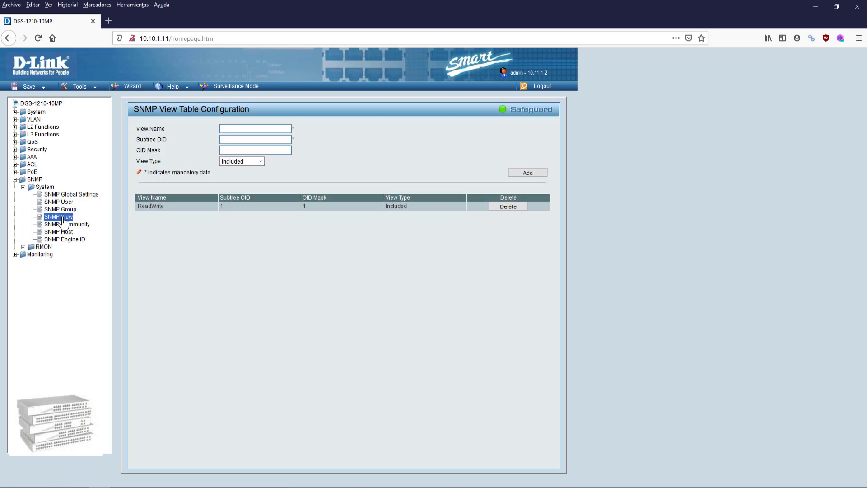
left_click(62, 195)
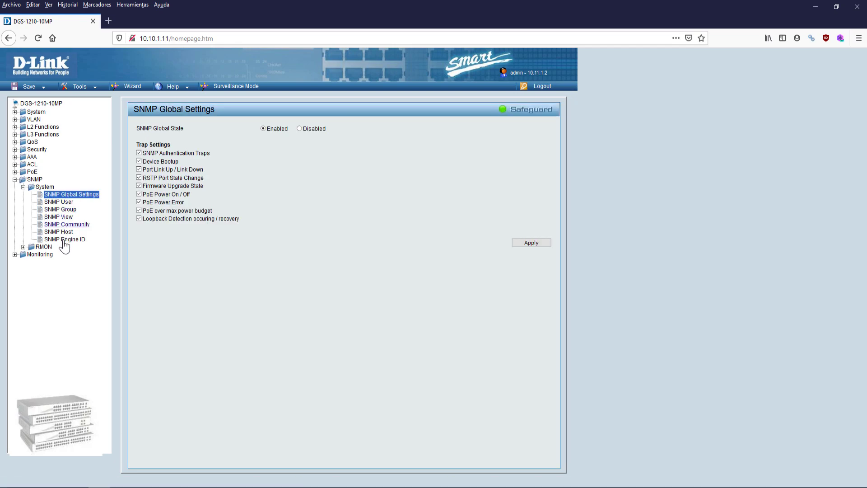
Check the RMON Global Settings and collapse the SNMP section
left_click(44, 247)
left_click(70, 254)
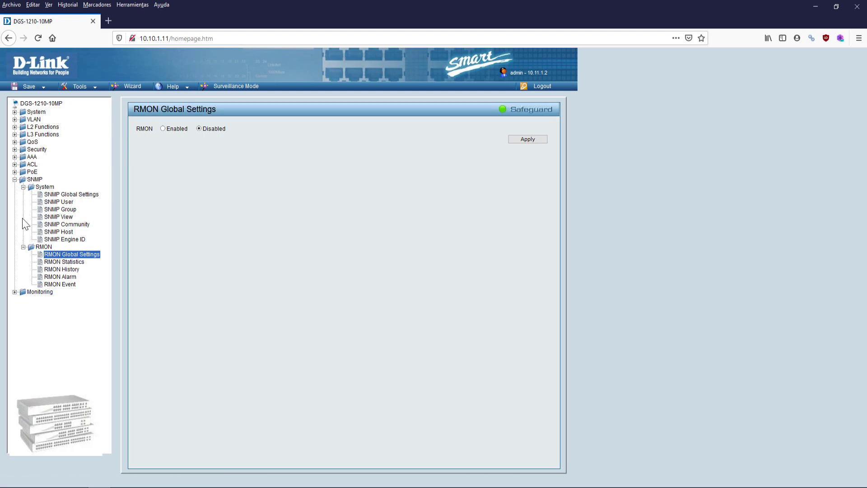
left_click(14, 179)
Examine the transmitted, received and error packet counts per port in the monitoring Port Statistics
left_click(15, 186)
left_click(52, 195)
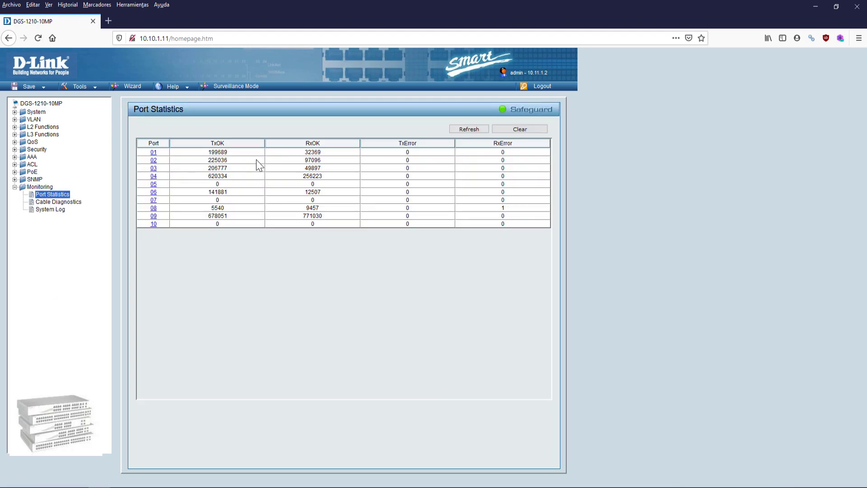
double_click(210, 152)
left_click_drag(321, 152, 361, 170)
left_click_drag(406, 156, 508, 199)
left_click(475, 250)
Run the cable diagnostics on port 01 and examine the pair test results, fault distances and cable length
left_click(56, 203)
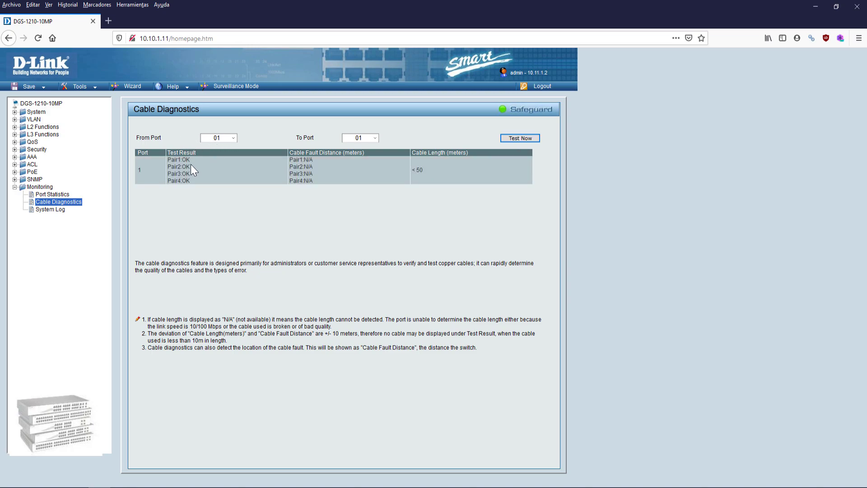
left_click_drag(172, 159, 341, 186)
left_click(423, 169)
left_click_drag(426, 170, 408, 174)
Look through the System Log from the newest to the oldest entries and return to the Device Information page
left_click(52, 209)
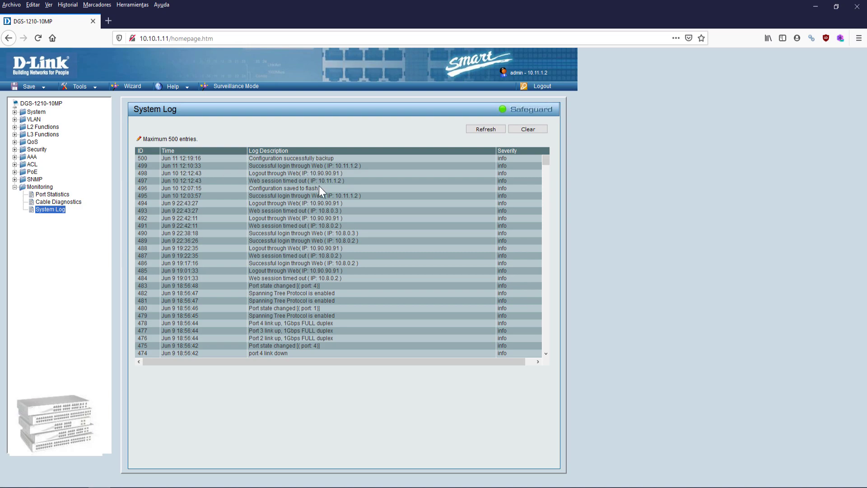
scroll(319, 185, "down", 20)
scroll(320, 185, "down", 15)
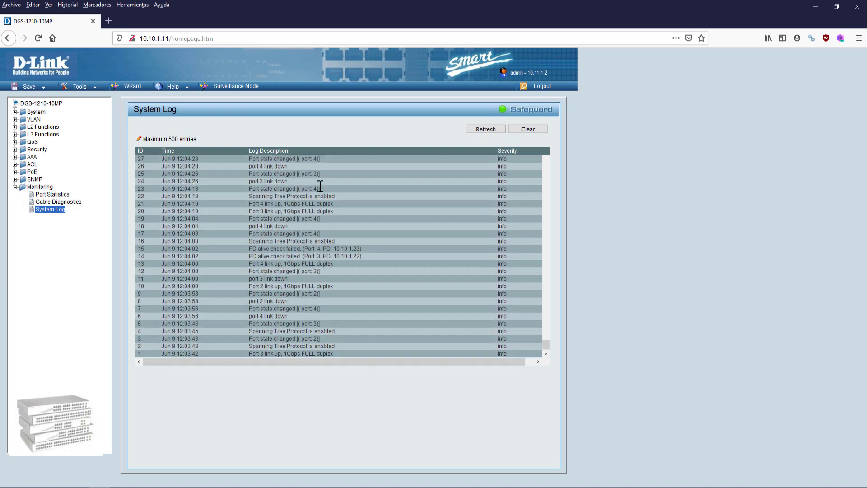
scroll(336, 258, "up", 20)
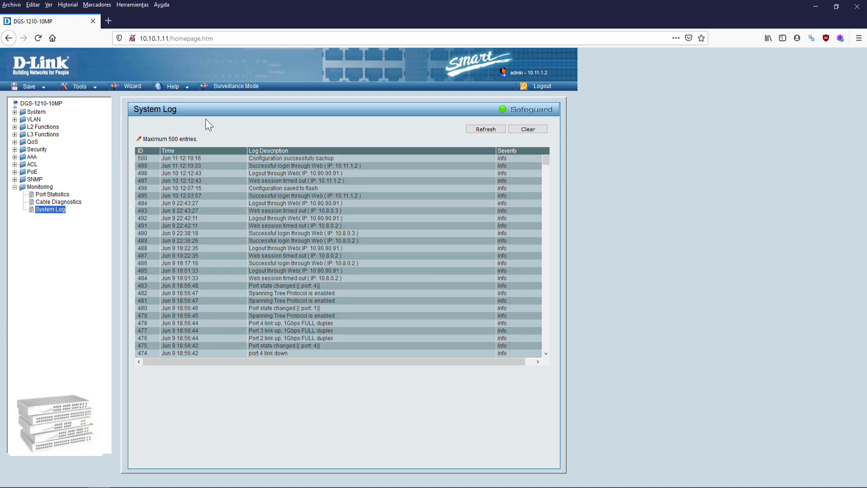
left_click(52, 104)
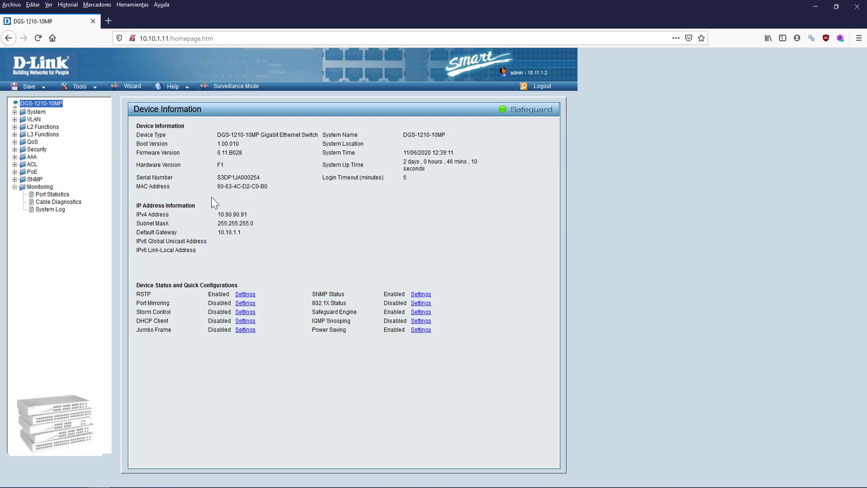